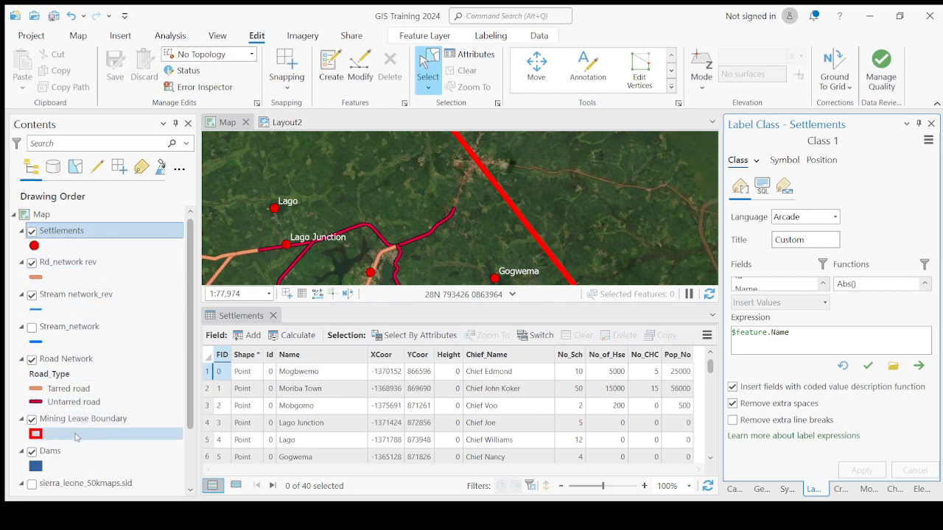
- Close the Settlements attribute table, then open the Stream network_rev attribute table to check its fields and close it
{"action": "left_click", "coordinate": [273, 315]}
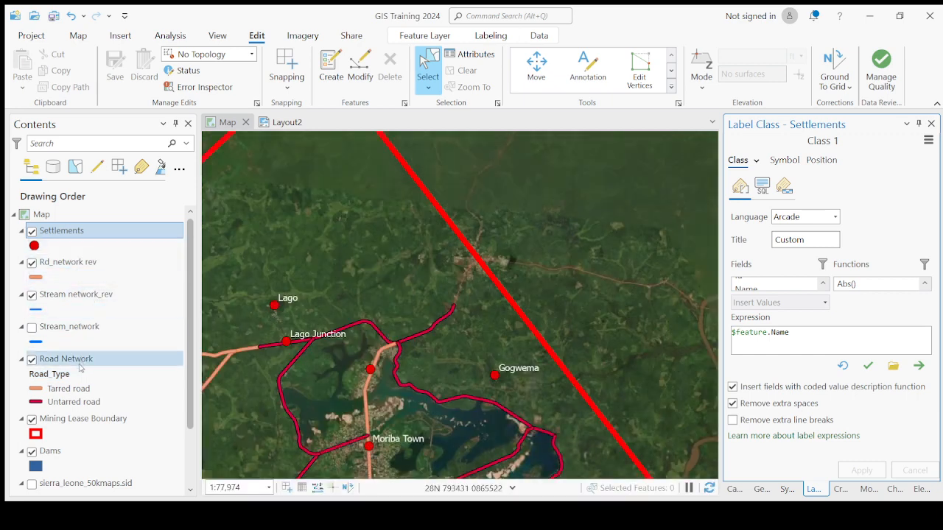
{"action": "left_click", "coordinate": [98, 297]}
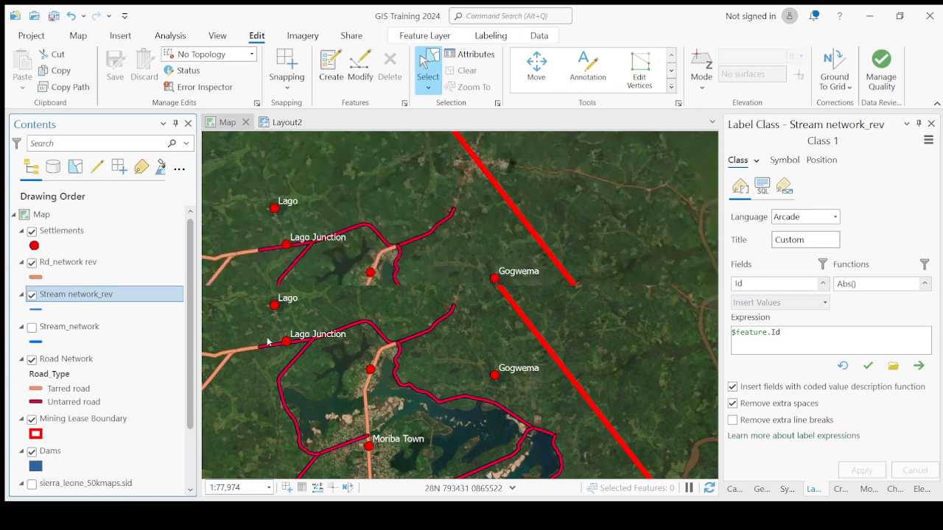
{"action": "key", "text": "ctrl+t"}
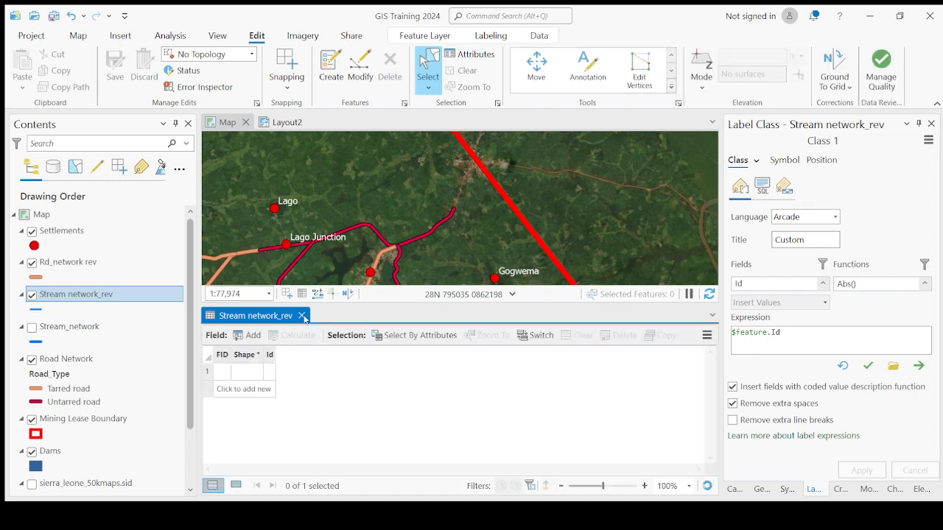
{"action": "left_click", "coordinate": [302, 315]}
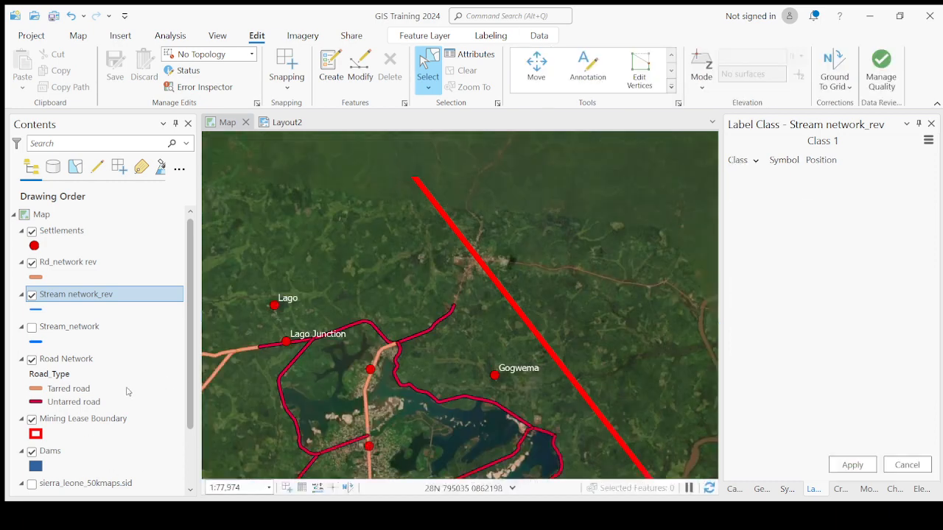
- Make Road Network the active layer and clear the mining lease boundary selection on the map
{"action": "left_click", "coordinate": [78, 361]}
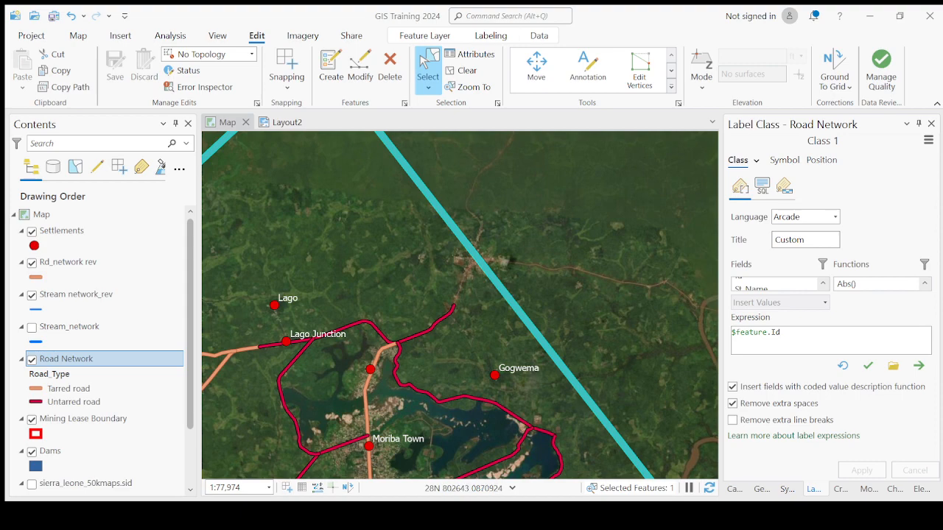
{"action": "scroll", "coordinate": [524, 287], "scroll_direction": "down", "scroll_amount": 3}
{"action": "scroll", "coordinate": [520, 286], "scroll_direction": "down", "scroll_amount": 1}
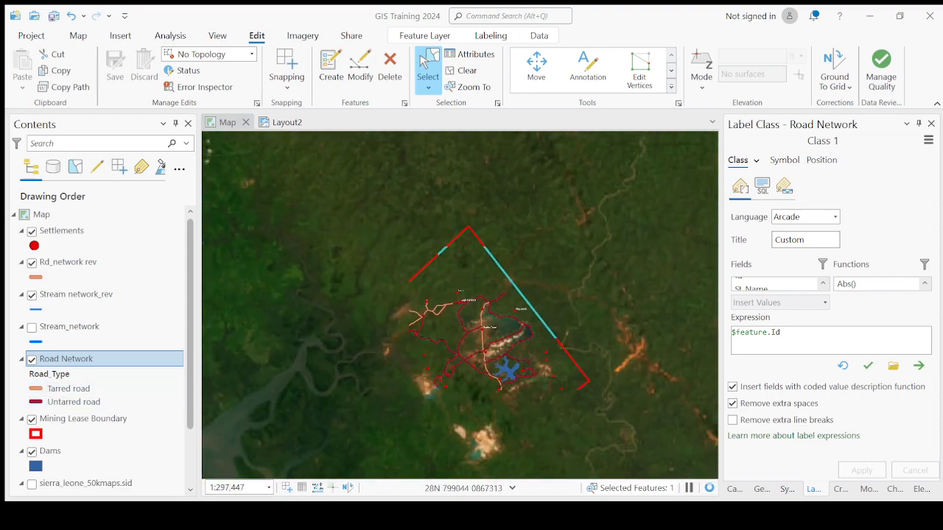
{"action": "left_click", "coordinate": [452, 221]}
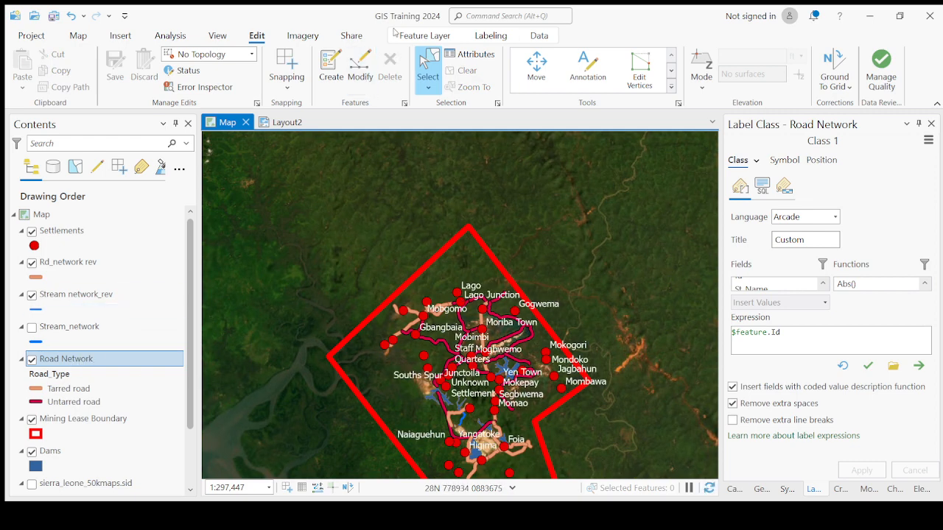
{"action": "scroll", "coordinate": [473, 368], "scroll_direction": "up", "scroll_amount": 2}
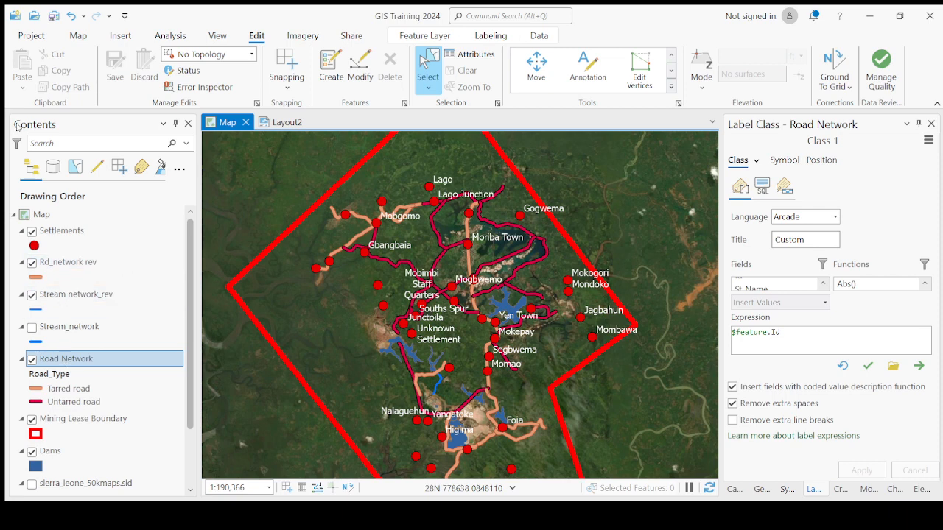
- Open the Road Network attribute table, review its fields, and close it
{"action": "left_click", "coordinate": [72, 359]}
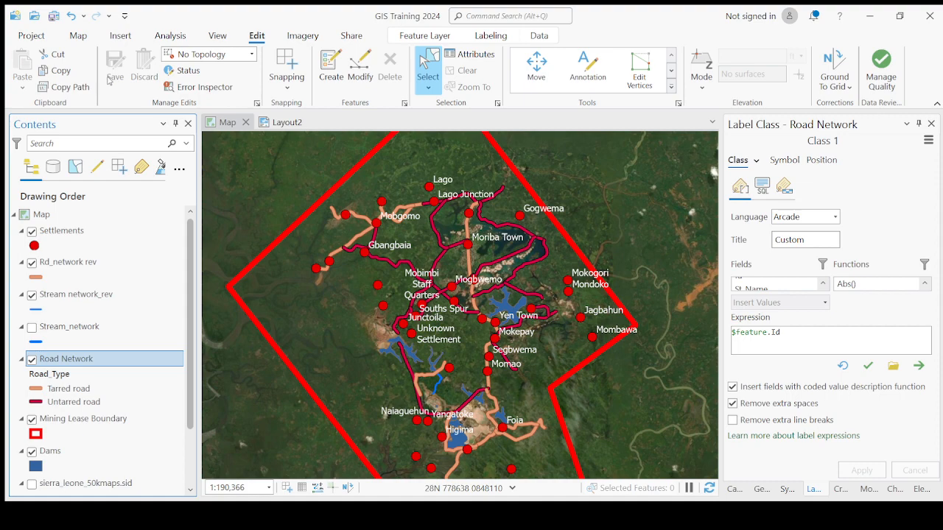
{"action": "key", "text": "ctrl+t"}
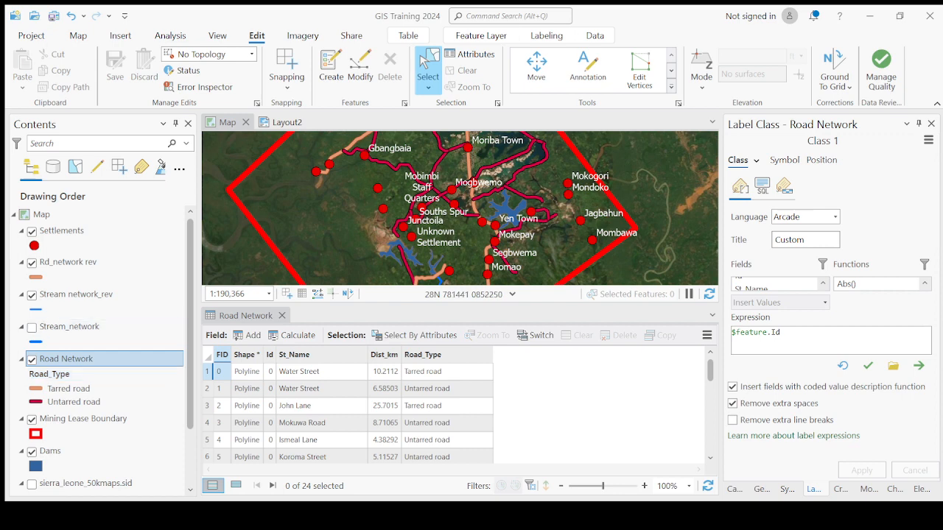
{"action": "left_click", "coordinate": [394, 308]}
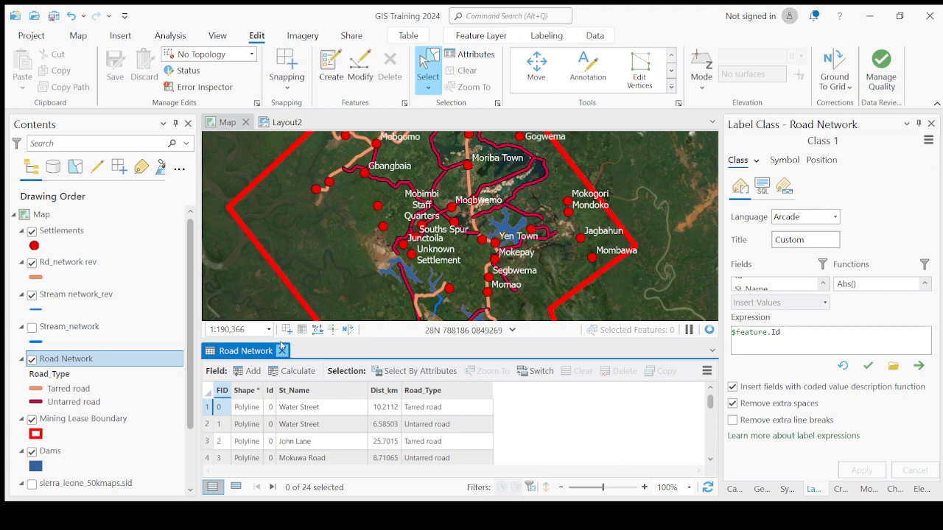
{"action": "left_click", "coordinate": [282, 315]}
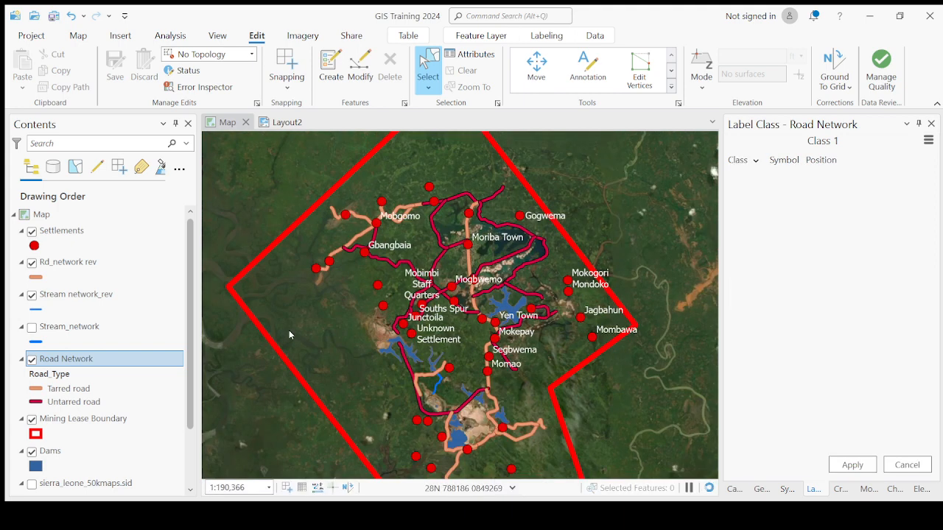
- Reopen the Road Network attribute table to keep its fields in view beneath the map
{"action": "double_click", "coordinate": [88, 359]}
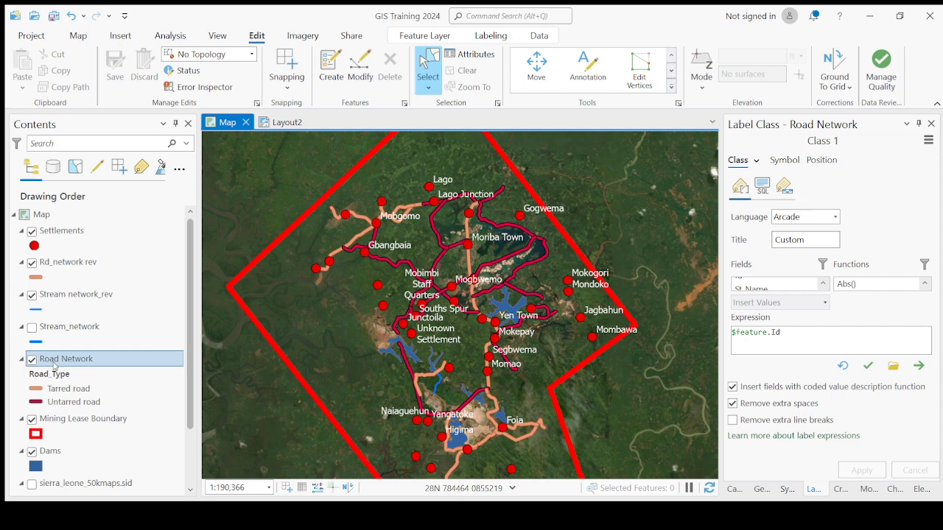
{"action": "left_click", "coordinate": [54, 366]}
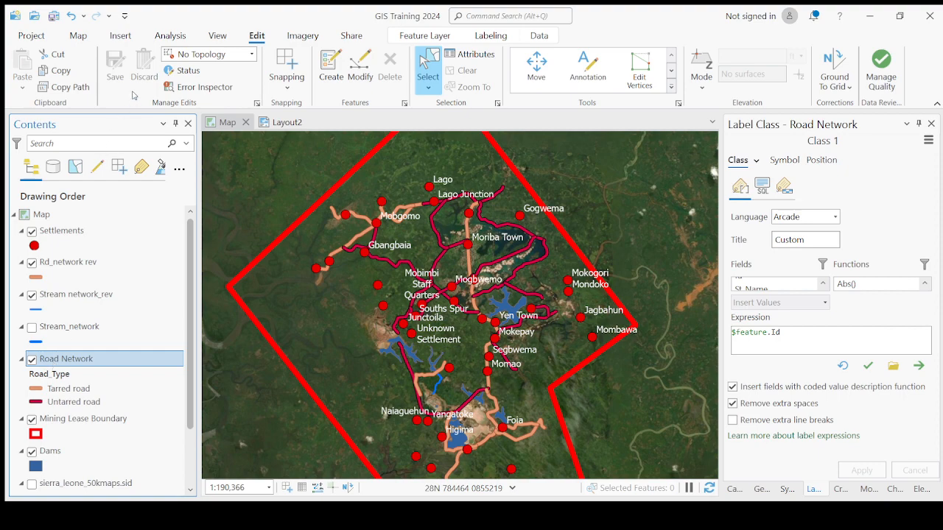
{"action": "key", "text": "ctrl+t"}
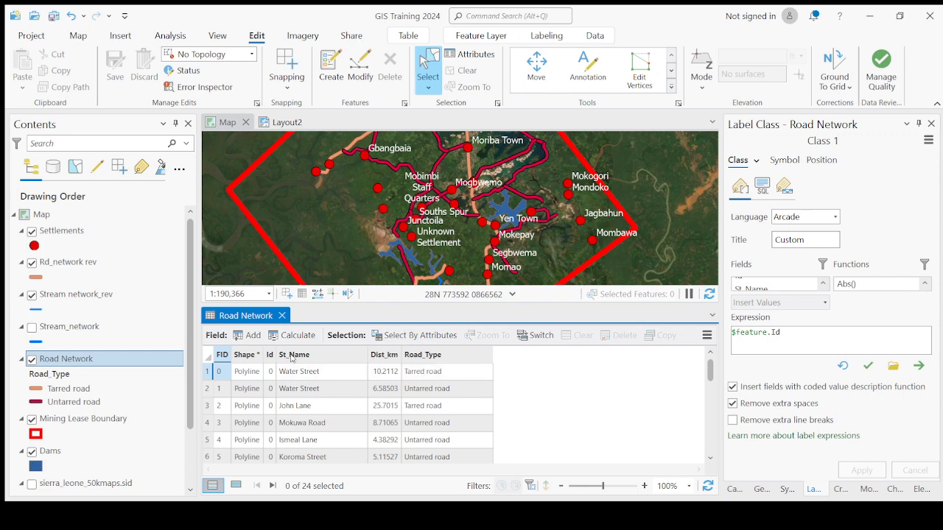
{"action": "scroll", "coordinate": [507, 183], "scroll_direction": "up", "scroll_amount": 4}
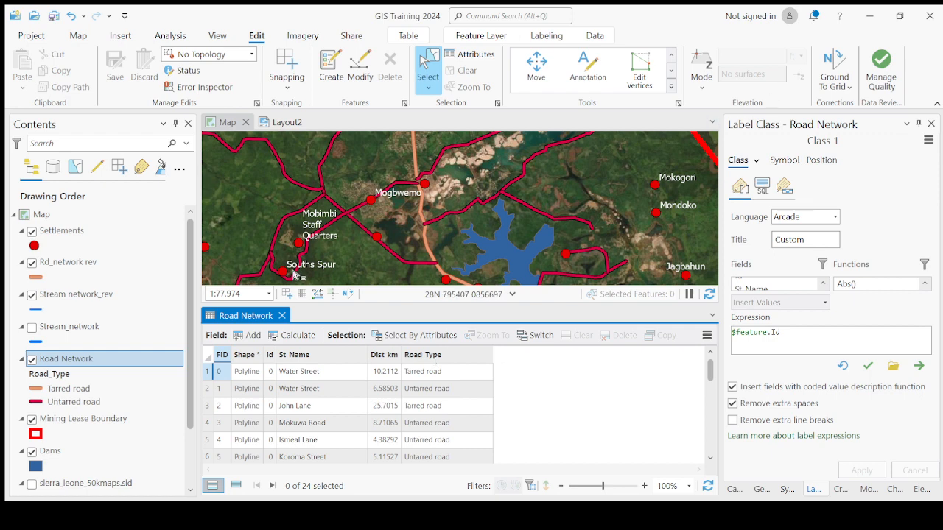
- Turn on labels for the Road Network layer and inspect them along the roads between Gbangbaia and Mogbwemo
{"action": "left_click", "coordinate": [92, 364]}
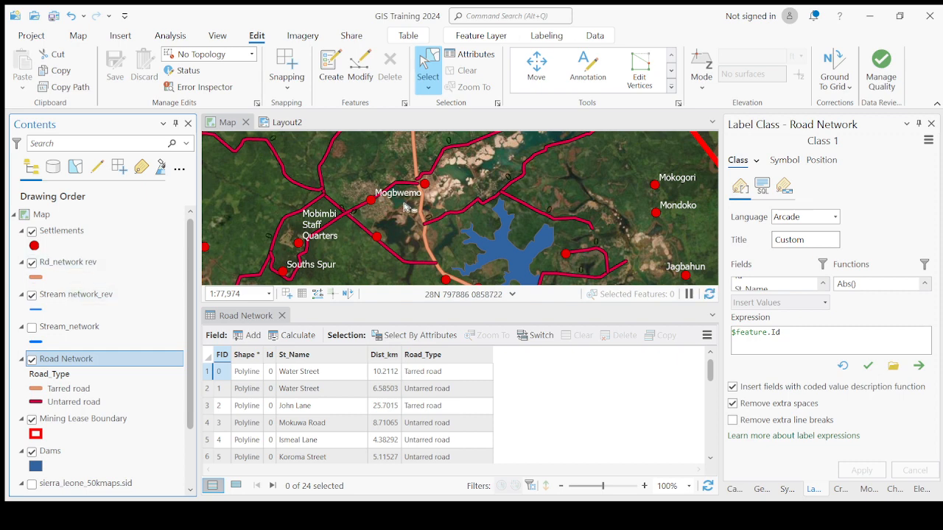
{"action": "scroll", "coordinate": [403, 207], "scroll_direction": "down", "scroll_amount": 2}
{"action": "left_click_drag", "start_coordinate": [344, 221], "coordinate": [355, 246]}
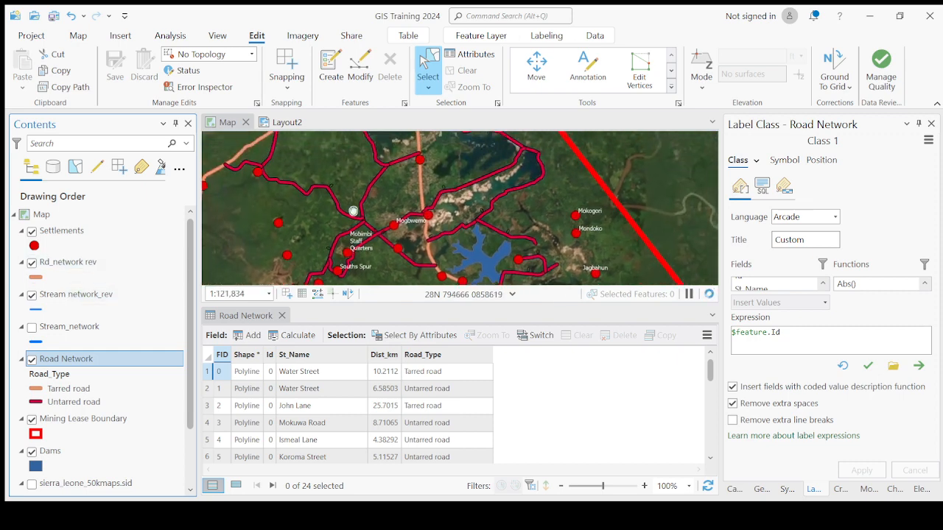
{"action": "scroll", "coordinate": [360, 173], "scroll_direction": "up", "scroll_amount": 1}
{"action": "scroll", "coordinate": [359, 173], "scroll_direction": "up", "scroll_amount": 4}
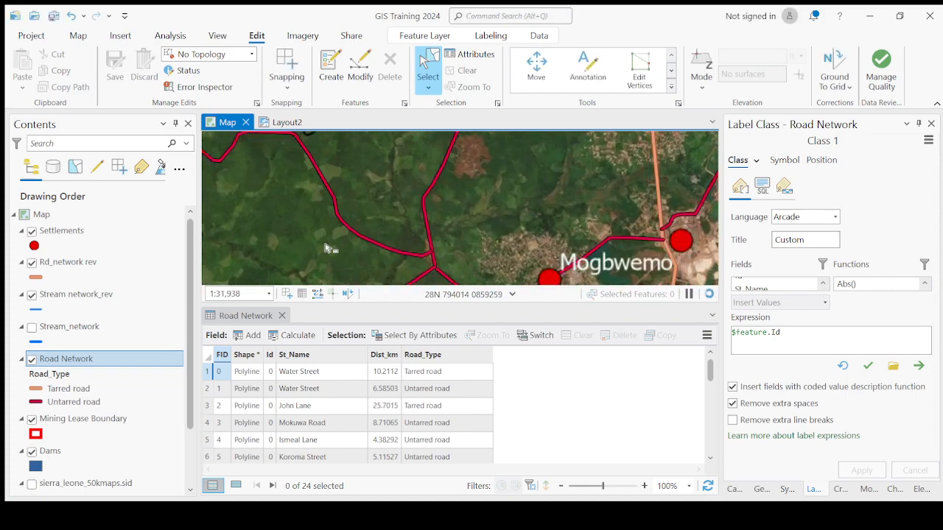
{"action": "scroll", "coordinate": [479, 247], "scroll_direction": "down", "scroll_amount": 3}
{"action": "scroll", "coordinate": [442, 224], "scroll_direction": "up", "scroll_amount": 4}
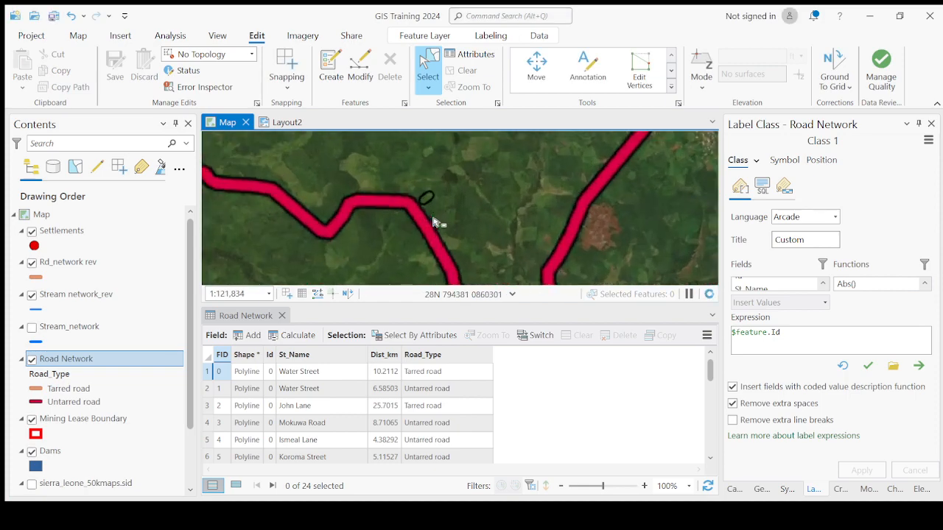
{"action": "scroll", "coordinate": [427, 206], "scroll_direction": "down", "scroll_amount": 3}
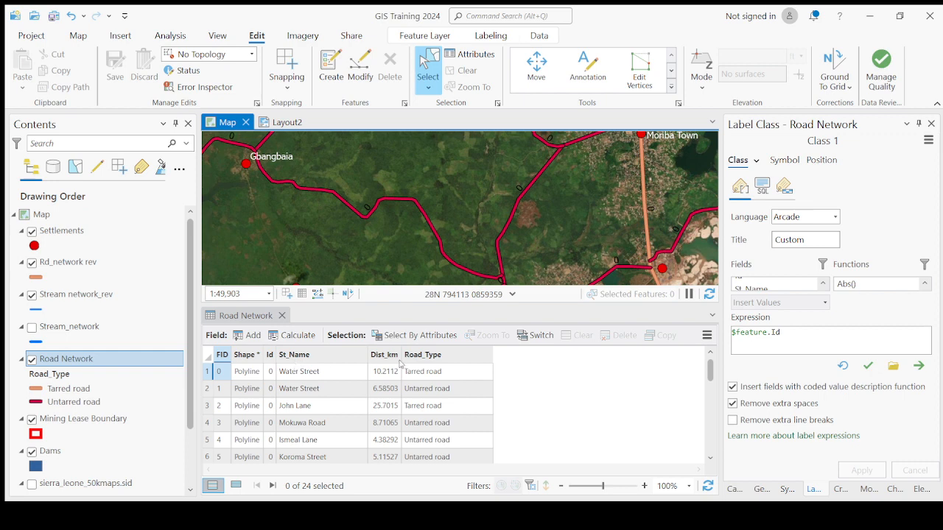
- Review the Road Network attribute records down to the last row to compare the fields available for labeling
{"action": "left_click", "coordinate": [115, 362]}
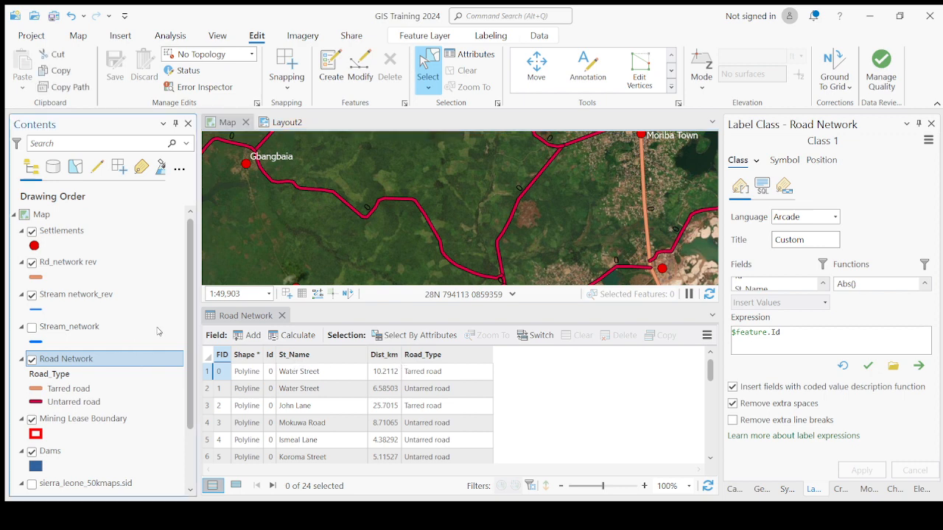
{"action": "left_click", "coordinate": [184, 314]}
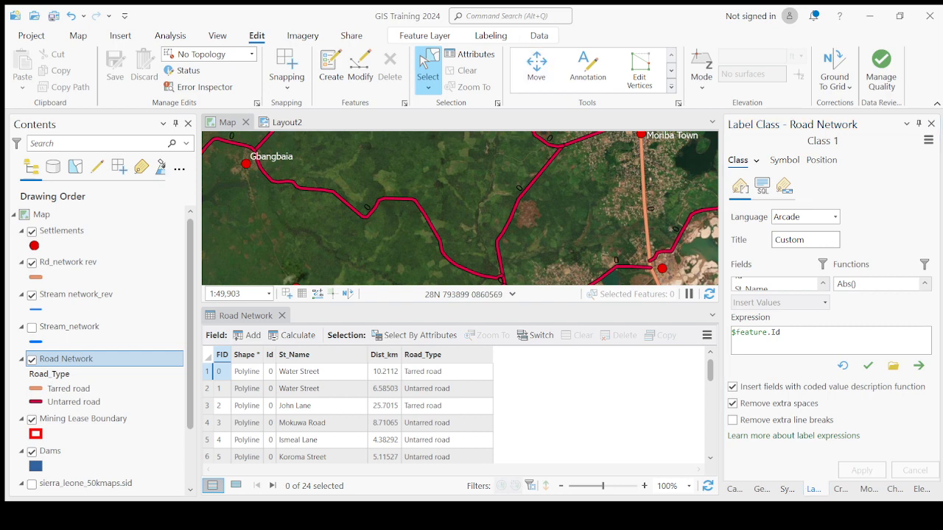
{"action": "scroll", "coordinate": [421, 202], "scroll_direction": "down", "scroll_amount": 2}
{"action": "scroll", "coordinate": [422, 201], "scroll_direction": "up", "scroll_amount": 2}
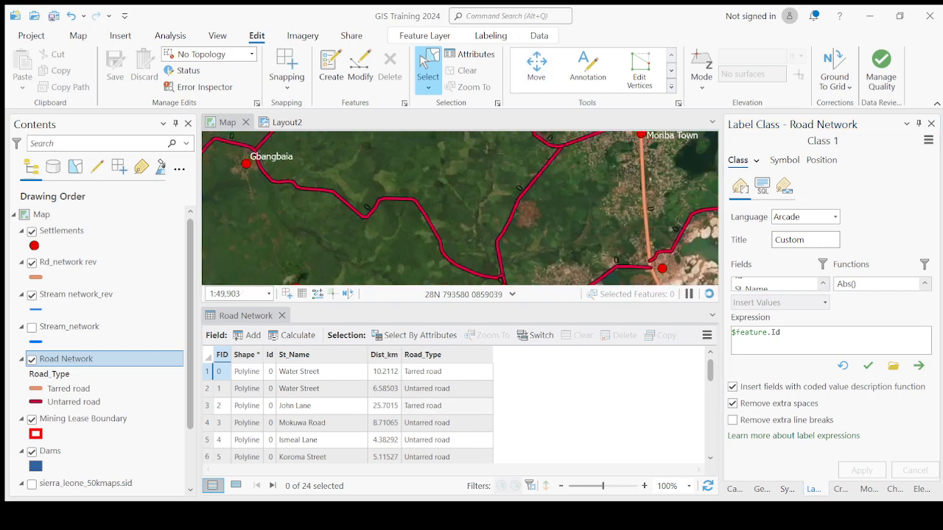
{"action": "scroll", "coordinate": [346, 412], "scroll_direction": "down", "scroll_amount": 6}
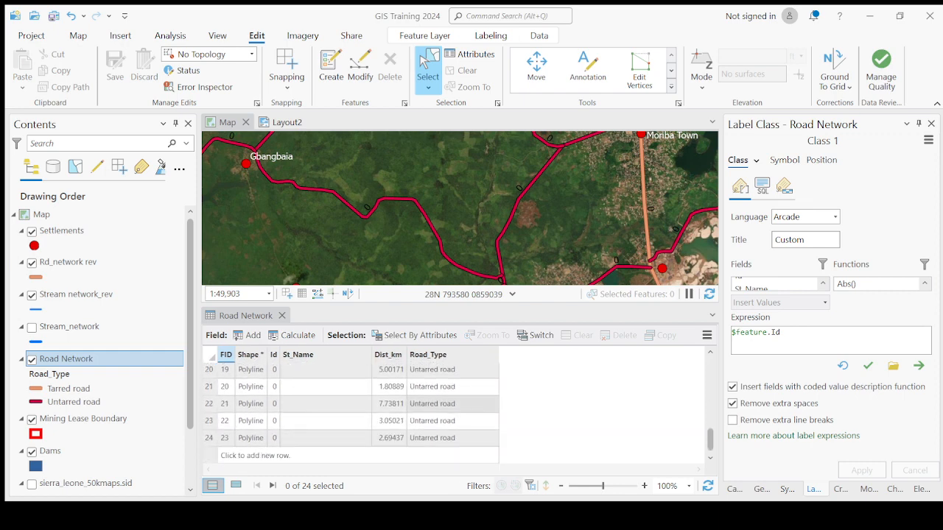
{"action": "scroll", "coordinate": [346, 412], "scroll_direction": "up", "scroll_amount": 6}
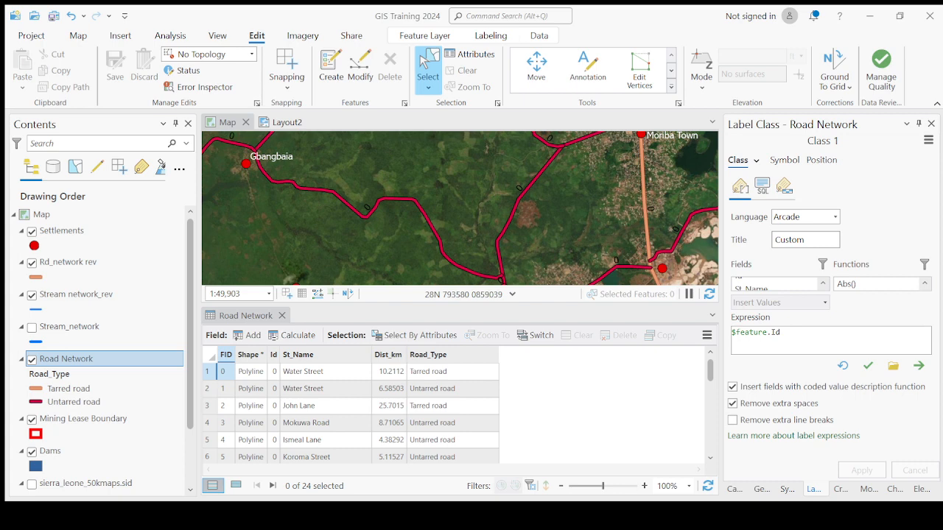
- Replace the Road Network label expression with $feature.Road_Type, apply it, and check the road labels on the map
{"action": "left_click", "coordinate": [805, 328]}
{"action": "left_click_drag", "start_coordinate": [806, 333], "coordinate": [727, 335]}
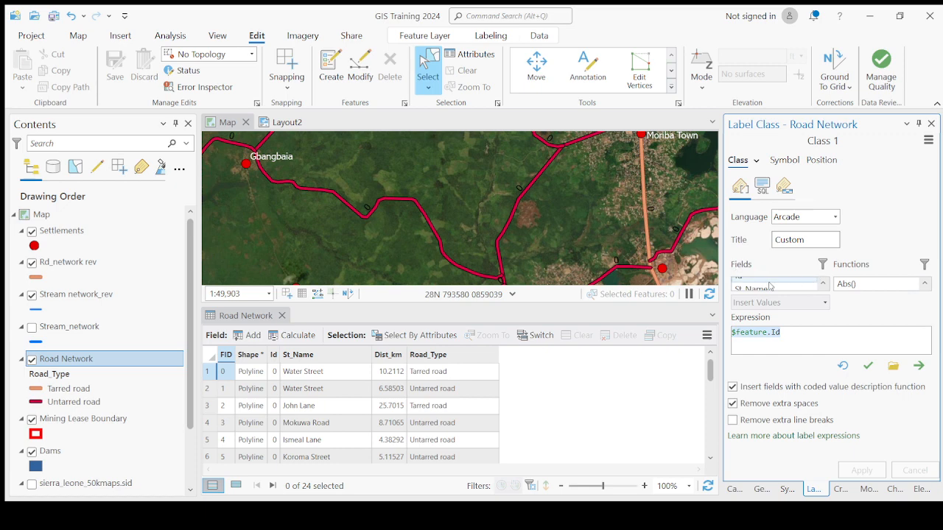
{"action": "scroll", "coordinate": [780, 285], "scroll_direction": "down", "scroll_amount": 3}
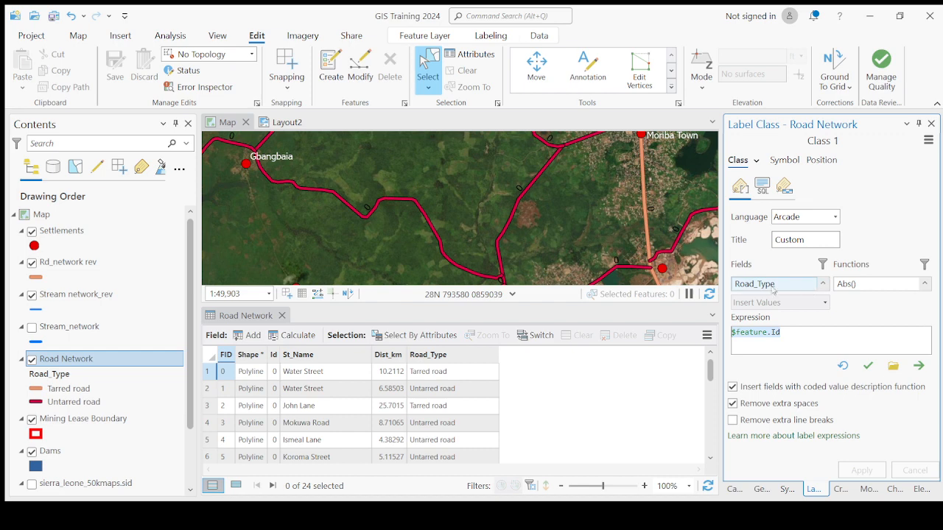
{"action": "scroll", "coordinate": [817, 286], "scroll_direction": "up", "scroll_amount": 5}
{"action": "scroll", "coordinate": [785, 289], "scroll_direction": "down", "scroll_amount": 3}
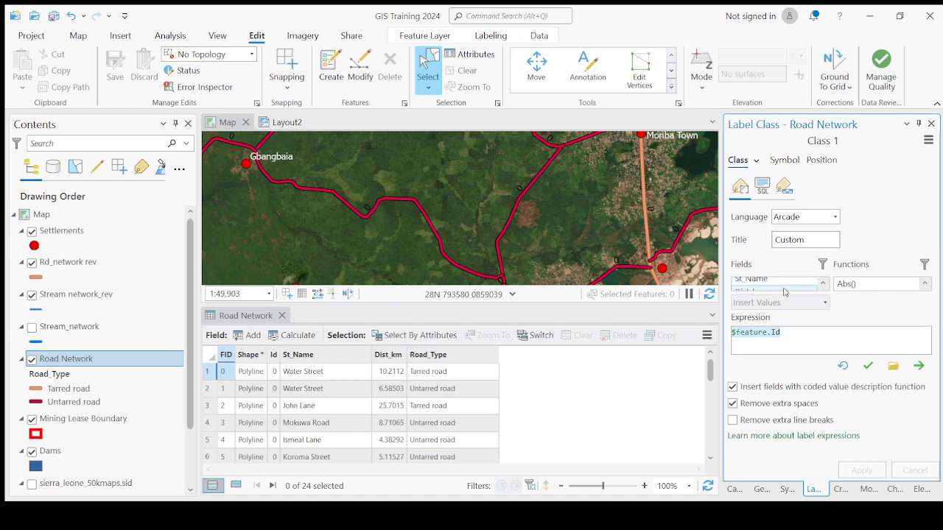
{"action": "scroll", "coordinate": [785, 290], "scroll_direction": "down", "scroll_amount": 2}
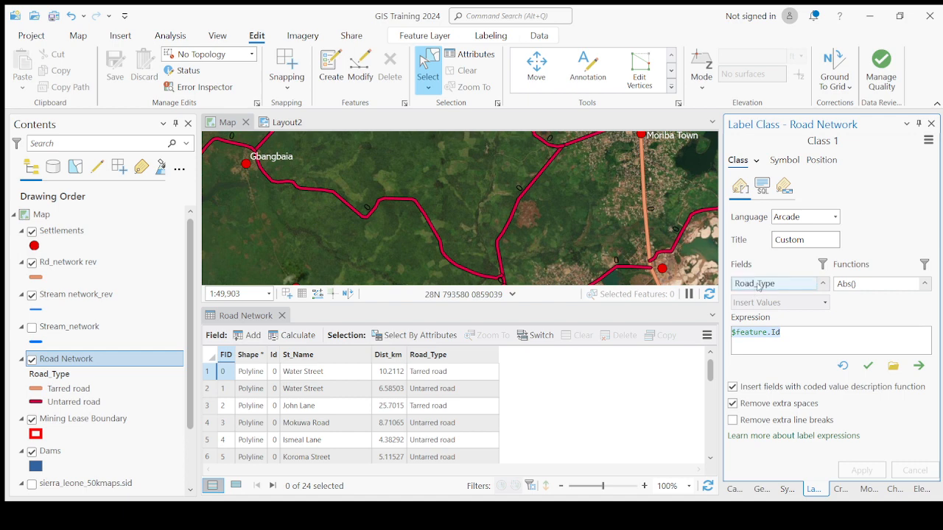
{"action": "double_click", "coordinate": [759, 286]}
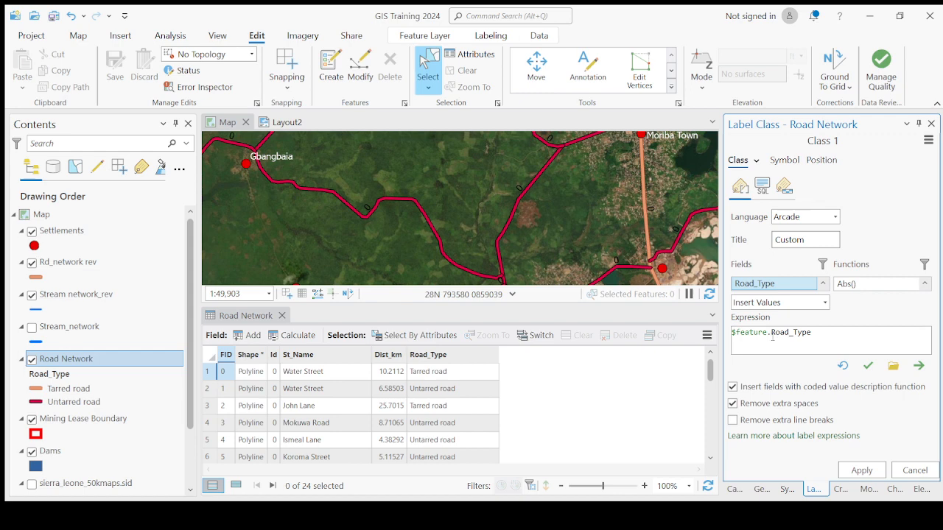
{"action": "left_click", "coordinate": [821, 336]}
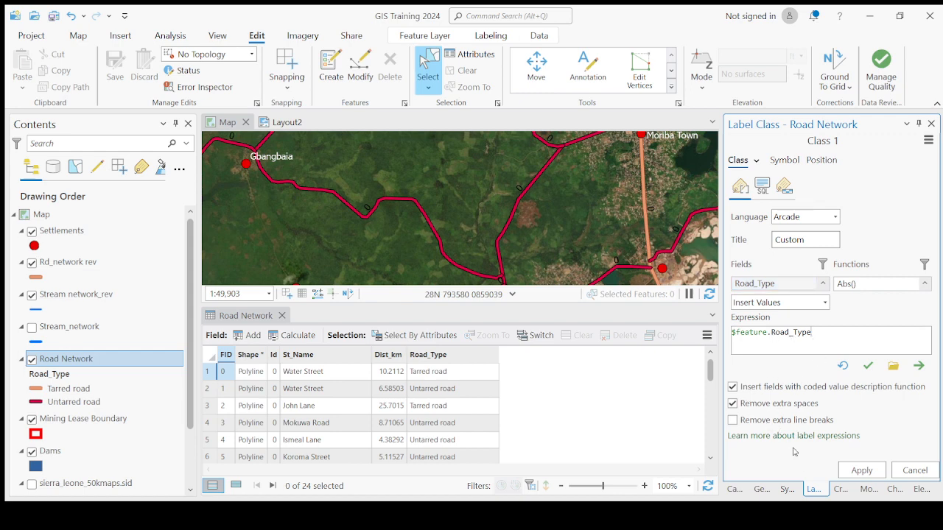
{"action": "left_click", "coordinate": [861, 472]}
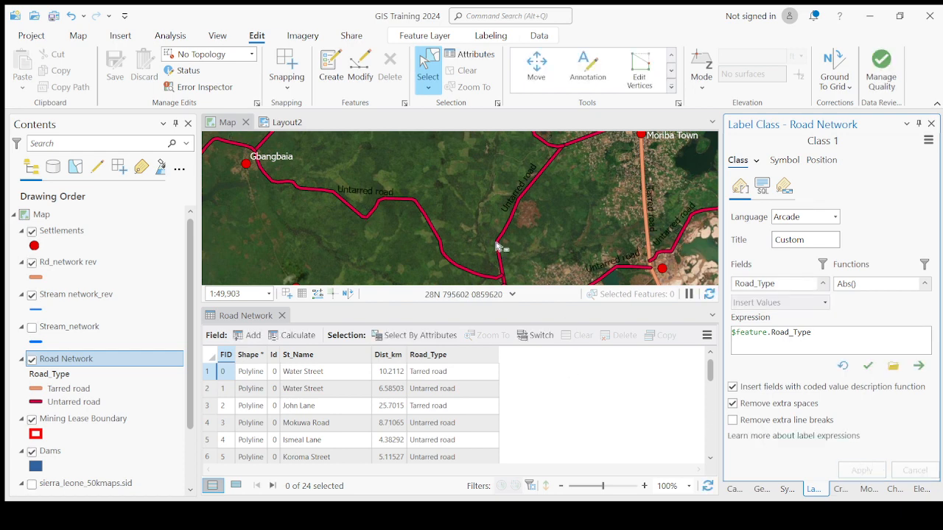
{"action": "scroll", "coordinate": [499, 246], "scroll_direction": "down", "scroll_amount": 3}
{"action": "scroll", "coordinate": [518, 217], "scroll_direction": "up", "scroll_amount": 2}
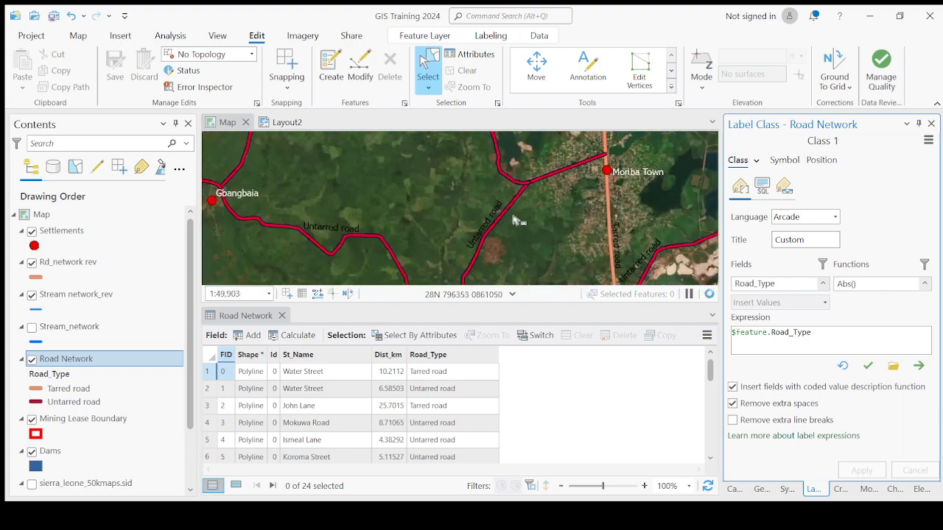
{"action": "scroll", "coordinate": [480, 234], "scroll_direction": "up", "scroll_amount": 2}
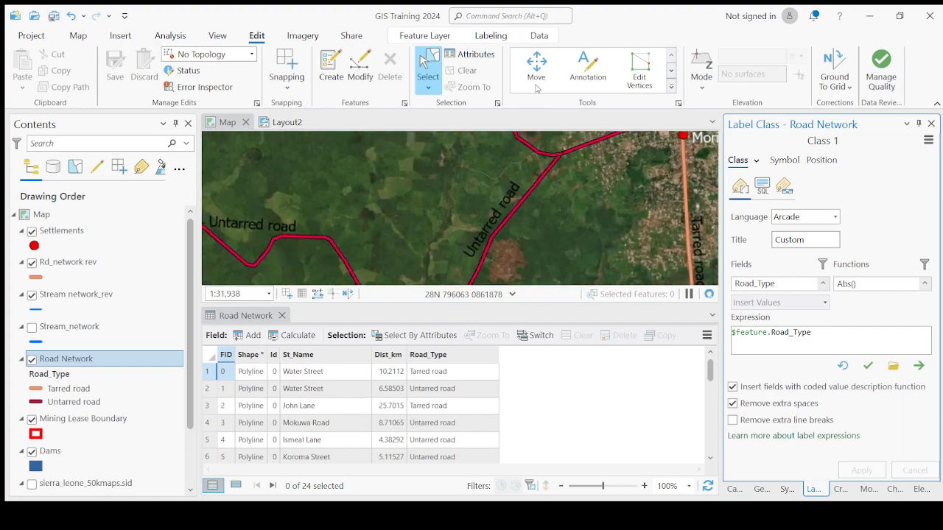
- Check the Road_Type labels along the roads between Gbangbaia and Moriba Town at different map scales
{"action": "scroll", "coordinate": [478, 193], "scroll_direction": "down", "scroll_amount": 1}
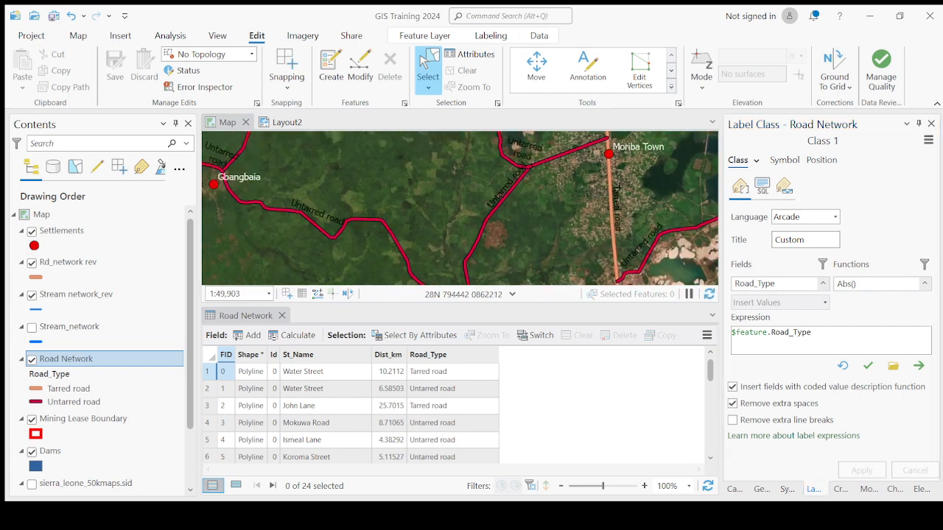
{"action": "scroll", "coordinate": [474, 199], "scroll_direction": "down", "scroll_amount": 1}
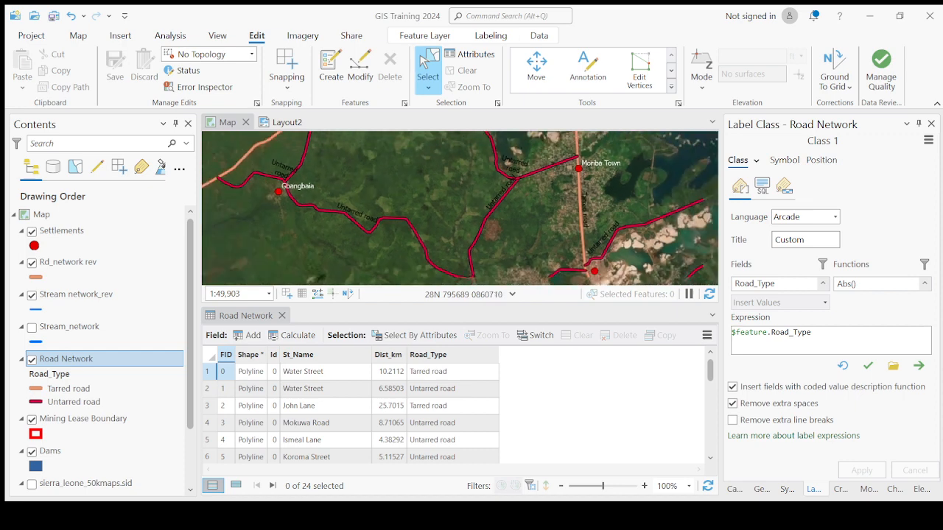
{"action": "scroll", "coordinate": [396, 212], "scroll_direction": "up", "scroll_amount": 1}
{"action": "scroll", "coordinate": [407, 230], "scroll_direction": "up", "scroll_amount": 1}
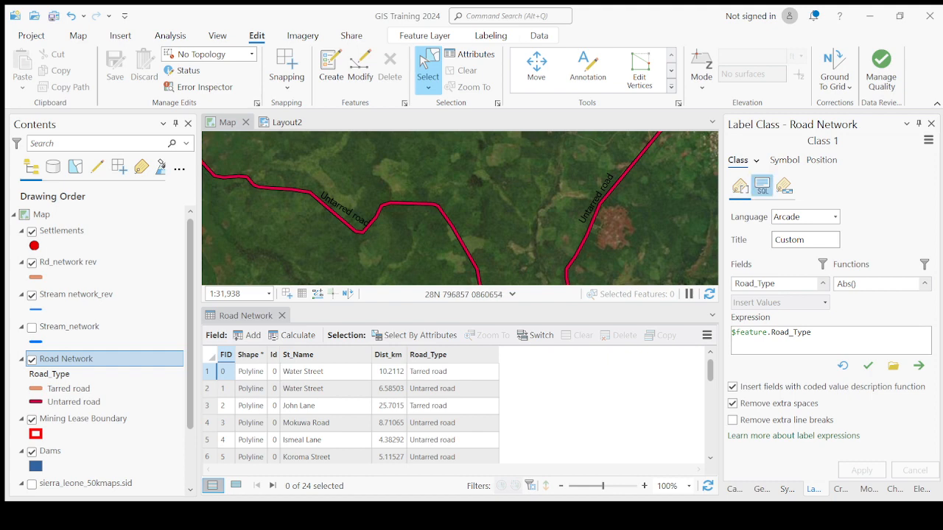
- Open the Road Network label symbol settings and browse the available text formatting groups, including Appearance
{"action": "left_click", "coordinate": [785, 160]}
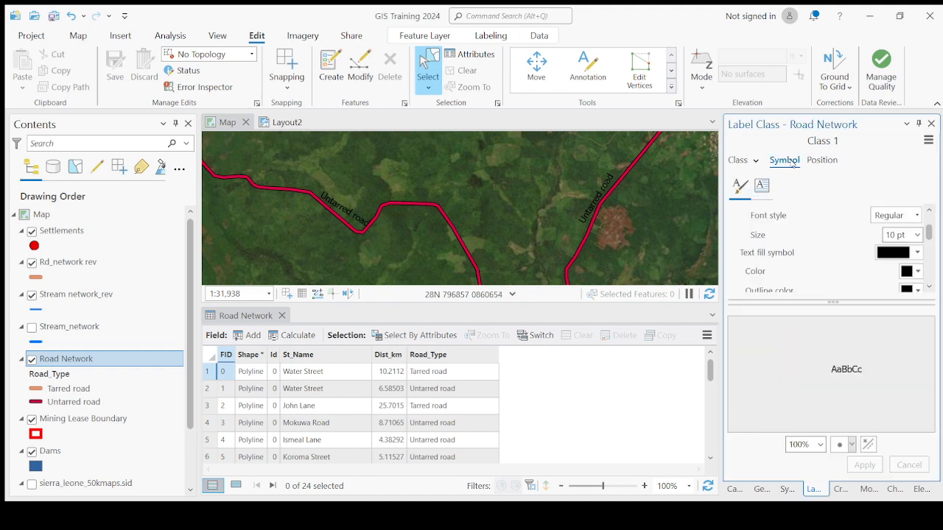
{"action": "left_click", "coordinate": [737, 161]}
{"action": "left_click", "coordinate": [784, 161]}
{"action": "scroll", "coordinate": [930, 234], "scroll_direction": "down", "scroll_amount": 6}
{"action": "scroll", "coordinate": [930, 236], "scroll_direction": "up", "scroll_amount": 5}
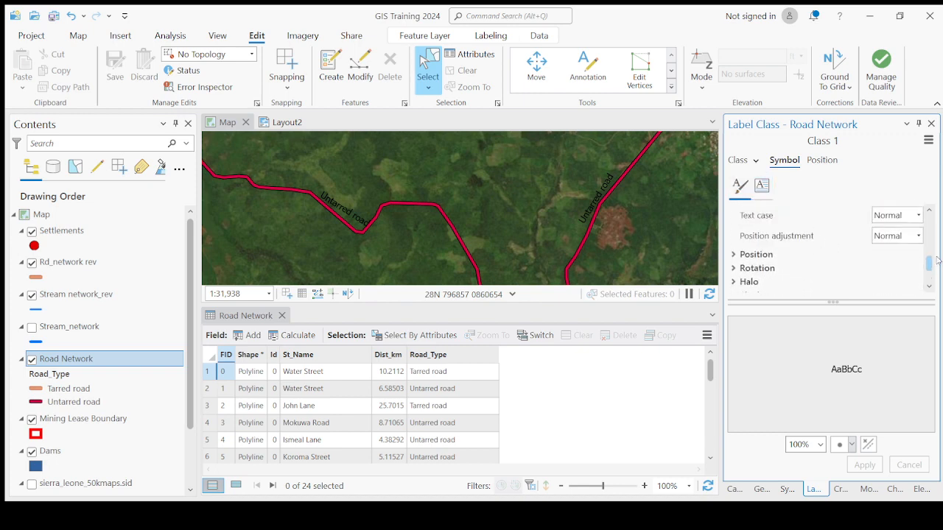
{"action": "scroll", "coordinate": [931, 236], "scroll_direction": "up", "scroll_amount": 2}
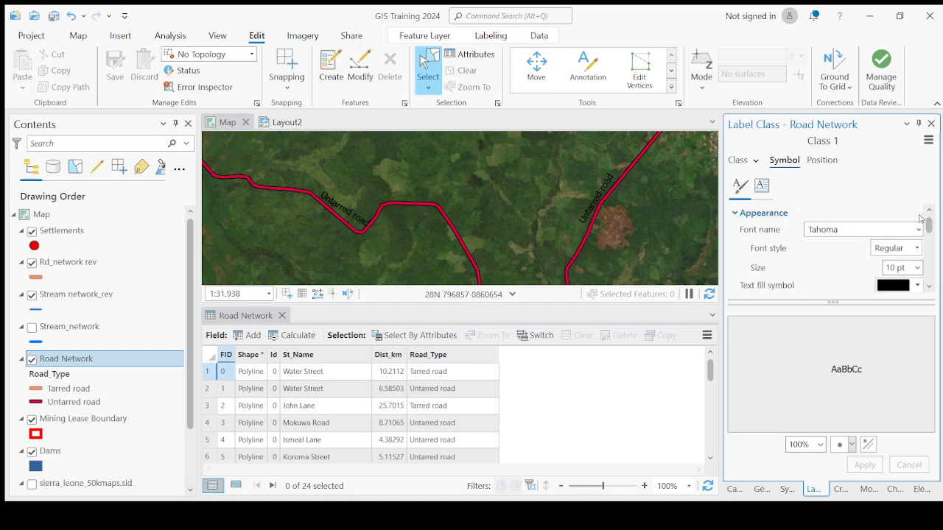
{"action": "left_click", "coordinate": [735, 213]}
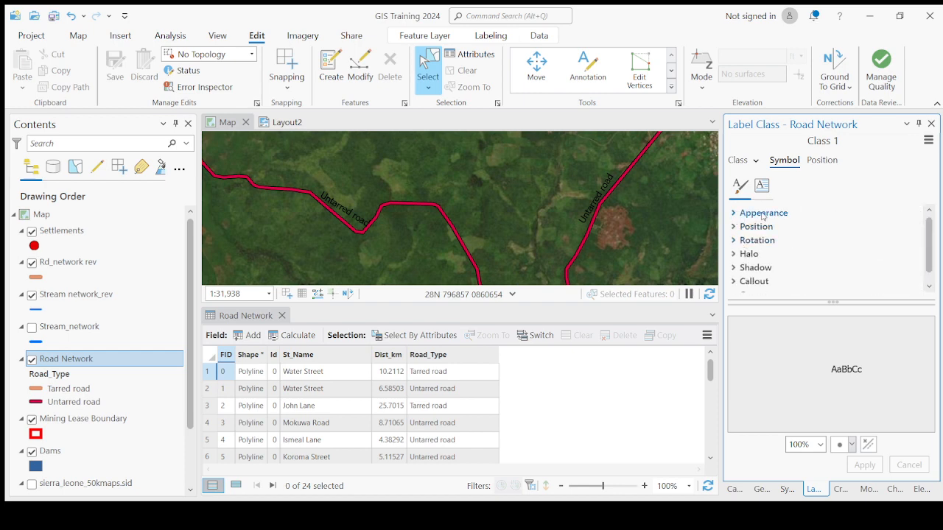
{"action": "left_click", "coordinate": [735, 213]}
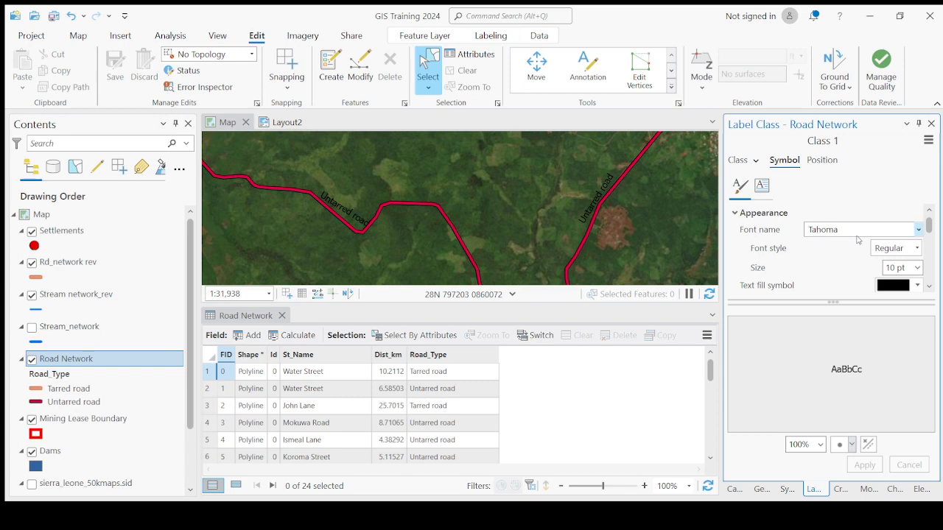
- Set the Road Network label text color to yellow, apply it, and check the labels over the imagery
{"action": "left_click", "coordinate": [930, 290]}
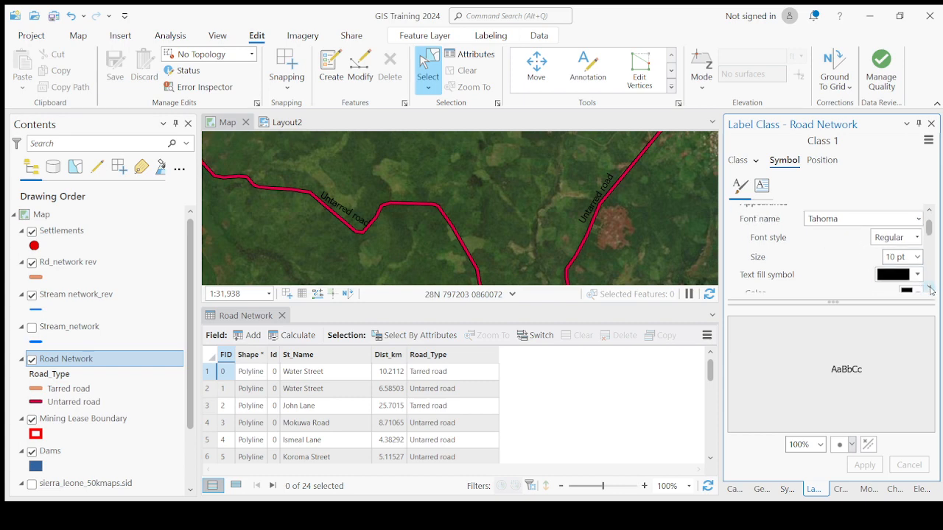
{"action": "left_click", "coordinate": [909, 252]}
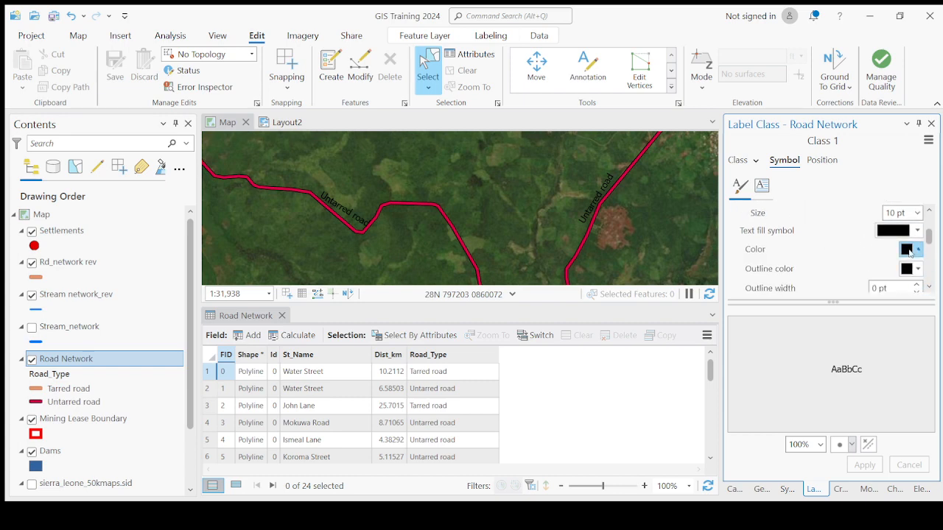
{"action": "left_click", "coordinate": [833, 331]}
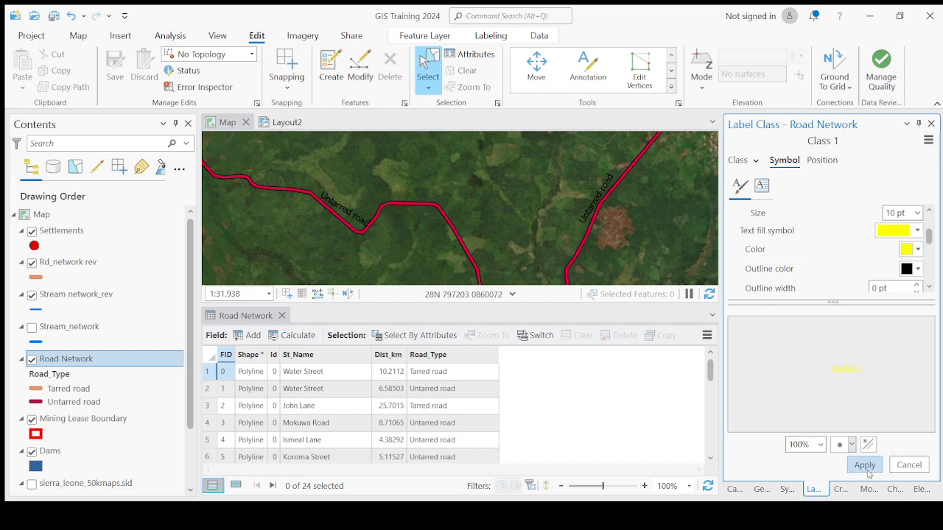
{"action": "left_click", "coordinate": [864, 465]}
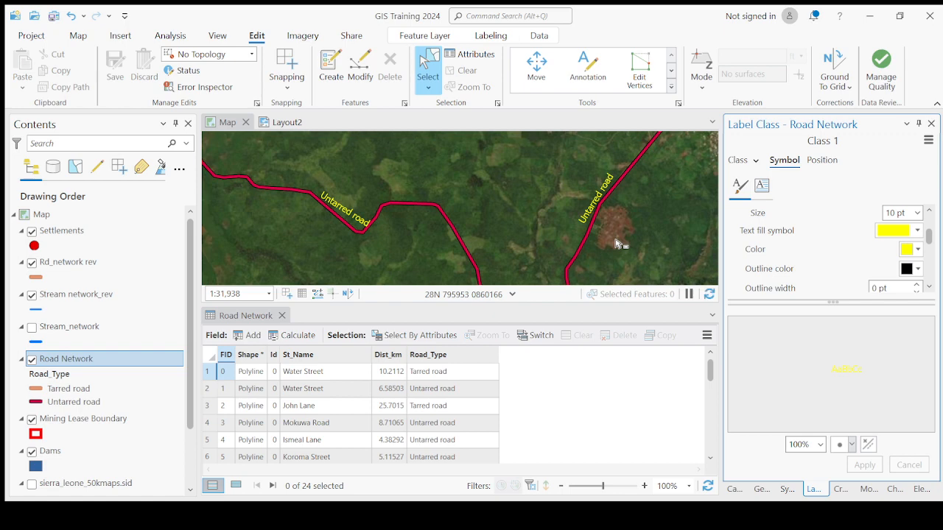
{"action": "scroll", "coordinate": [617, 243], "scroll_direction": "down", "scroll_amount": 3}
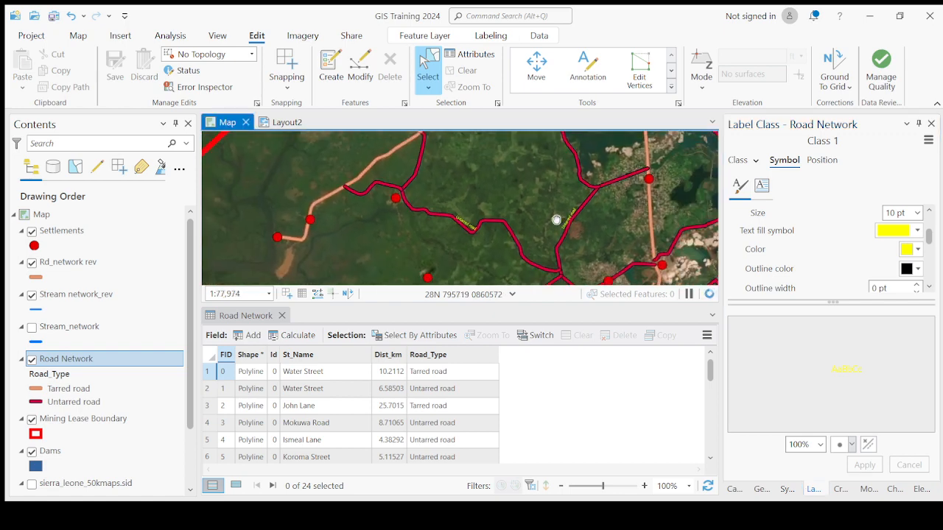
{"action": "scroll", "coordinate": [556, 220], "scroll_direction": "up", "scroll_amount": 3}
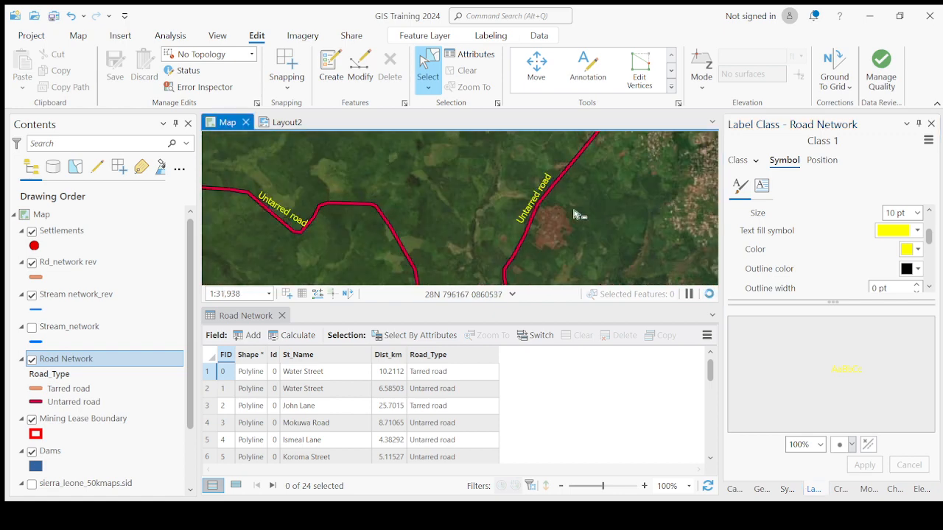
- Change the Road Network label color to white, apply it, and check how the labels read over the imagery
{"action": "left_click", "coordinate": [919, 251]}
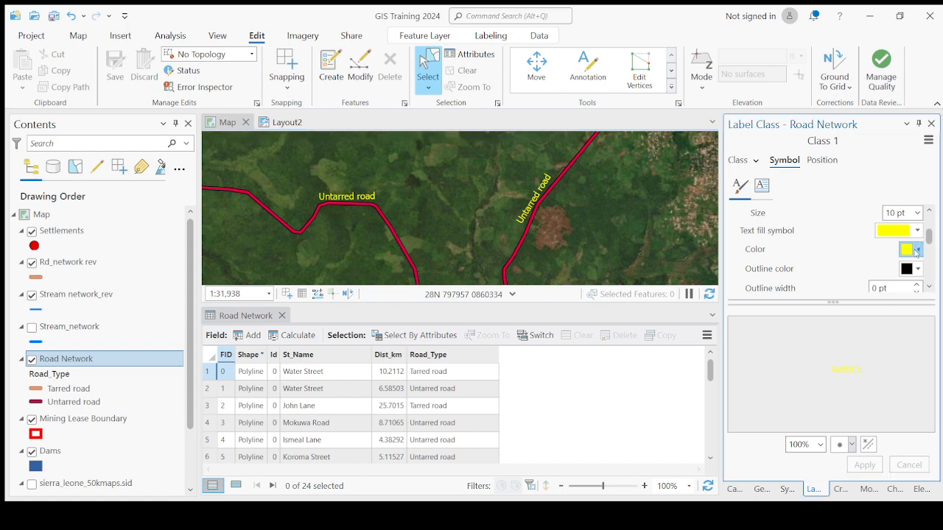
{"action": "left_click", "coordinate": [774, 299]}
{"action": "left_click", "coordinate": [851, 466]}
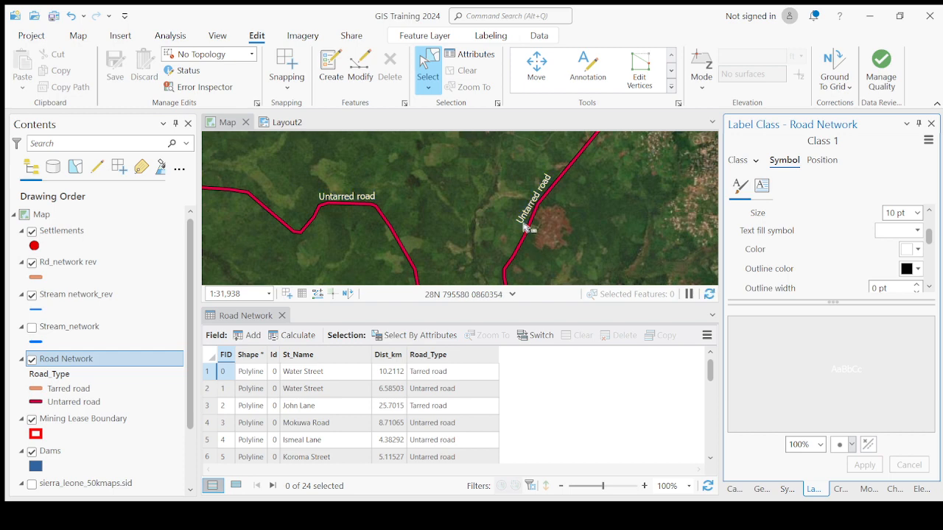
{"action": "scroll", "coordinate": [525, 229], "scroll_direction": "down", "scroll_amount": 2}
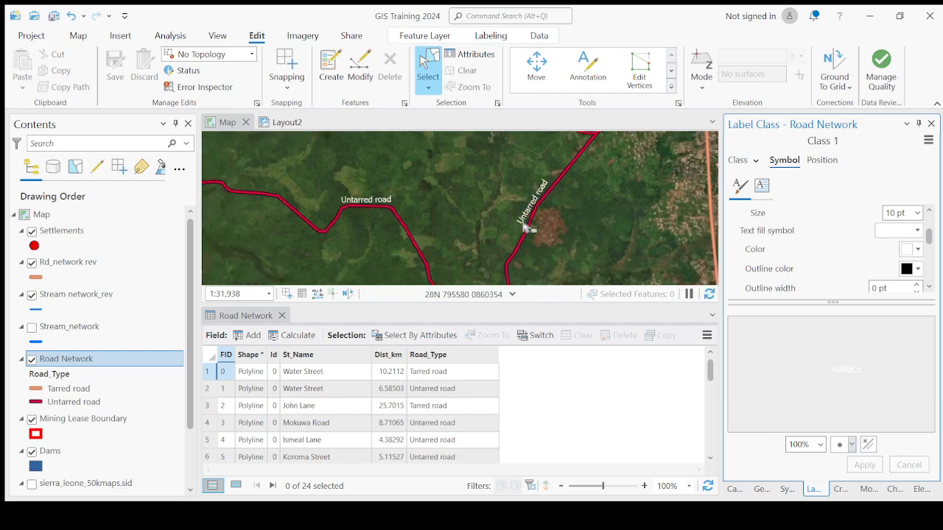
{"action": "scroll", "coordinate": [539, 210], "scroll_direction": "up", "scroll_amount": 2}
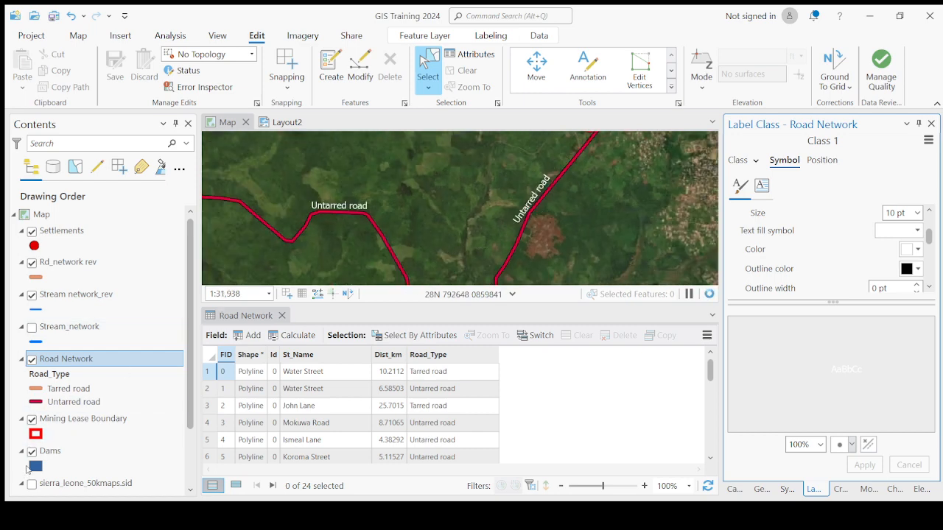
- Turn off the World Imagery basemap and check the road labels against the blank background
{"action": "scroll", "coordinate": [28, 460], "scroll_direction": "down", "scroll_amount": 3}
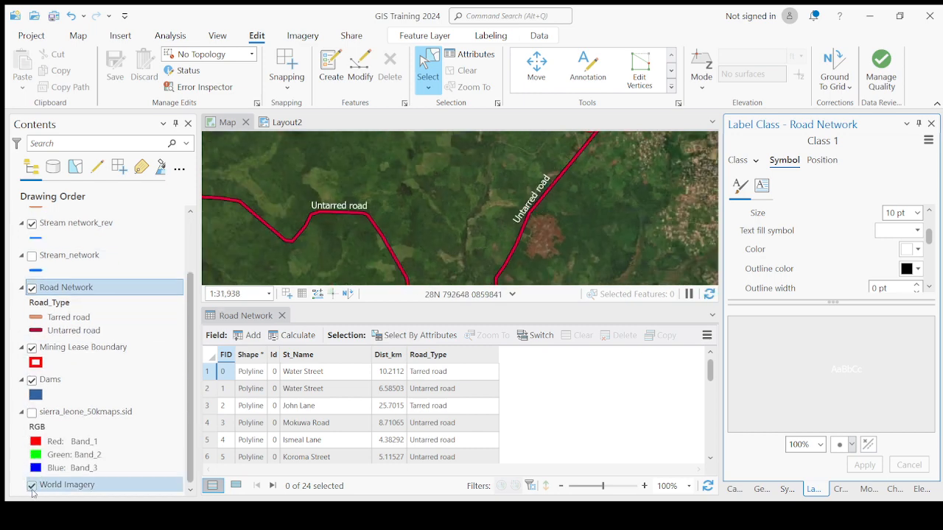
{"action": "left_click", "coordinate": [31, 486]}
{"action": "scroll", "coordinate": [520, 232], "scroll_direction": "down", "scroll_amount": 2}
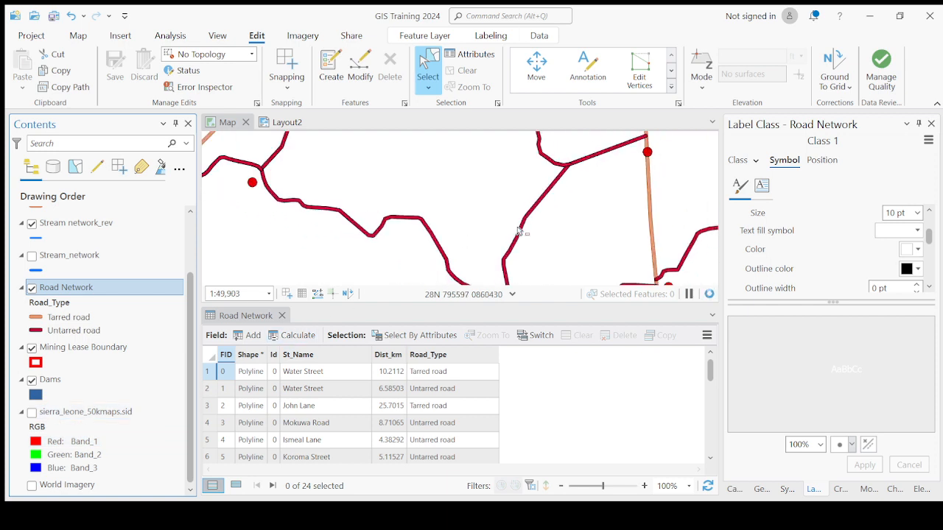
{"action": "scroll", "coordinate": [519, 232], "scroll_direction": "down", "scroll_amount": 2}
{"action": "scroll", "coordinate": [538, 212], "scroll_direction": "up", "scroll_amount": 2}
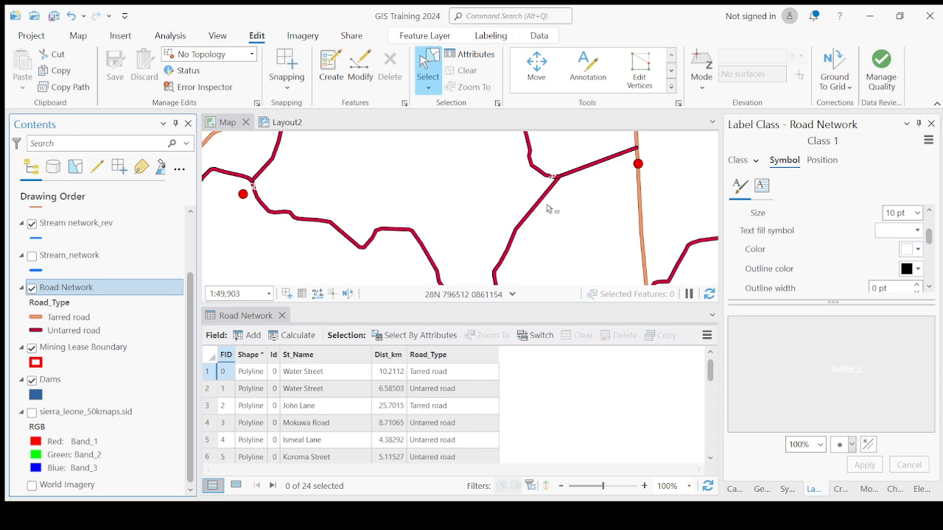
- Set the Road Network label color to black, apply it, and check the labels across the wider road network
{"action": "left_click", "coordinate": [913, 249]}
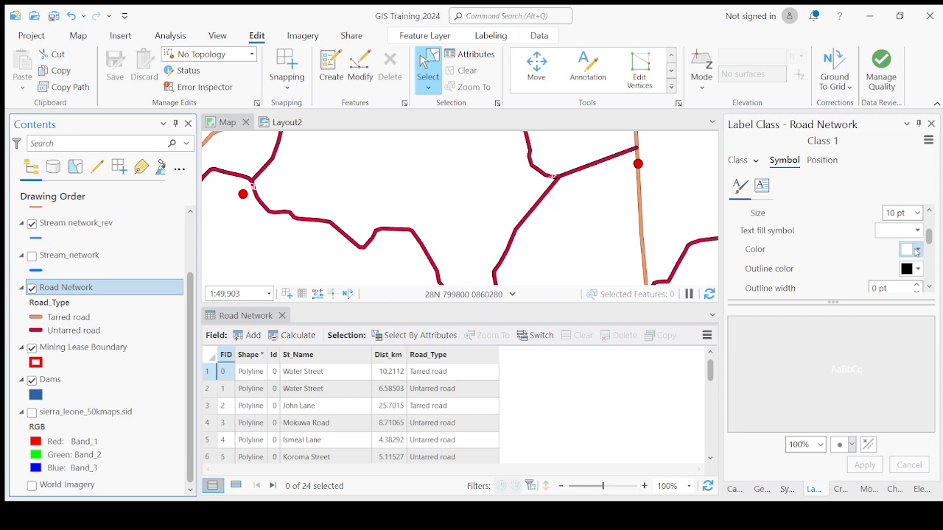
{"action": "left_click", "coordinate": [773, 422]}
{"action": "left_click", "coordinate": [864, 464]}
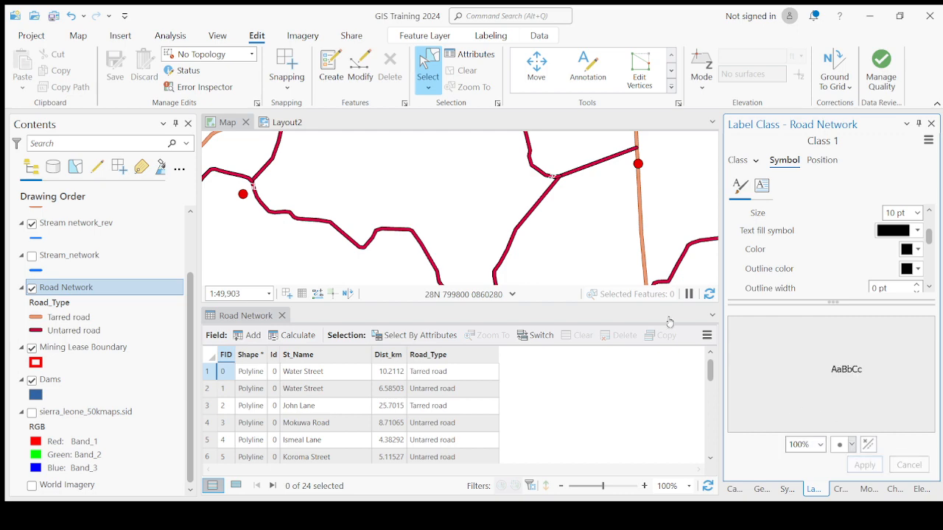
{"action": "scroll", "coordinate": [523, 209], "scroll_direction": "down", "scroll_amount": 2}
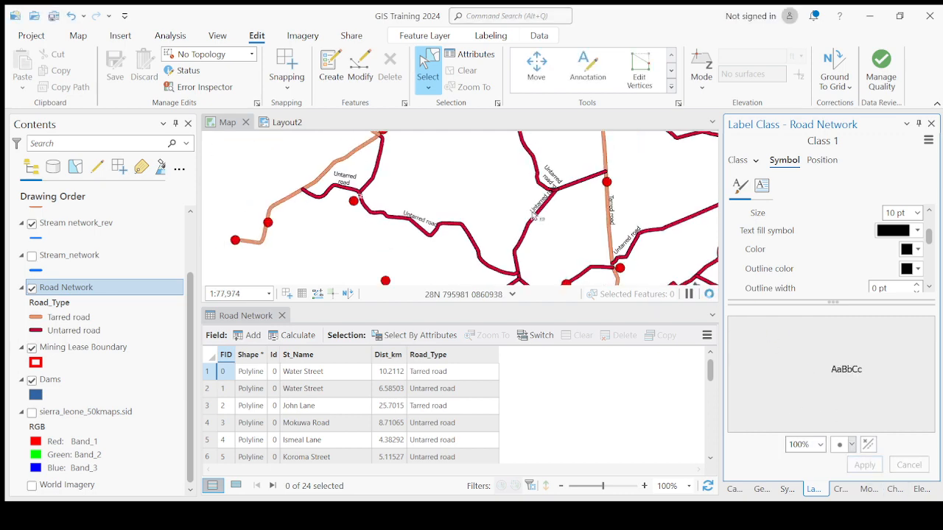
{"action": "scroll", "coordinate": [488, 207], "scroll_direction": "down", "scroll_amount": 6}
{"action": "scroll", "coordinate": [491, 208], "scroll_direction": "up", "scroll_amount": 6}
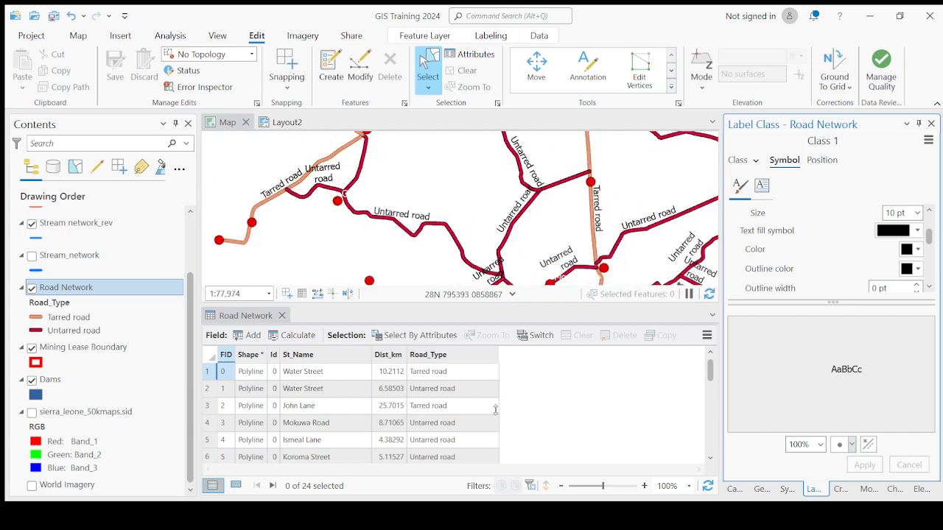
- Enlarge the map view by shrinking the attribute table, and set the Road Network label color to red
{"action": "left_click_drag", "start_coordinate": [495, 410], "coordinate": [519, 376]}
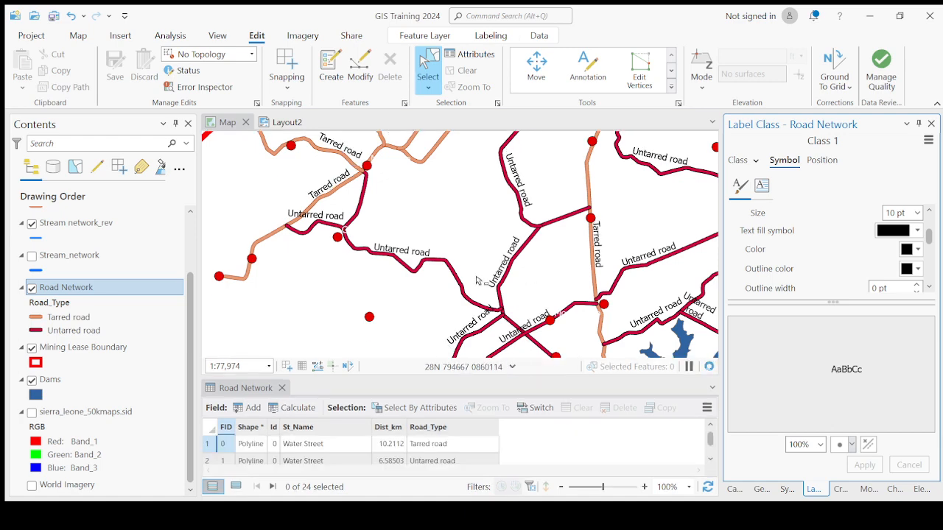
{"action": "scroll", "coordinate": [477, 281], "scroll_direction": "down", "scroll_amount": 2}
{"action": "scroll", "coordinate": [509, 256], "scroll_direction": "up", "scroll_amount": 2}
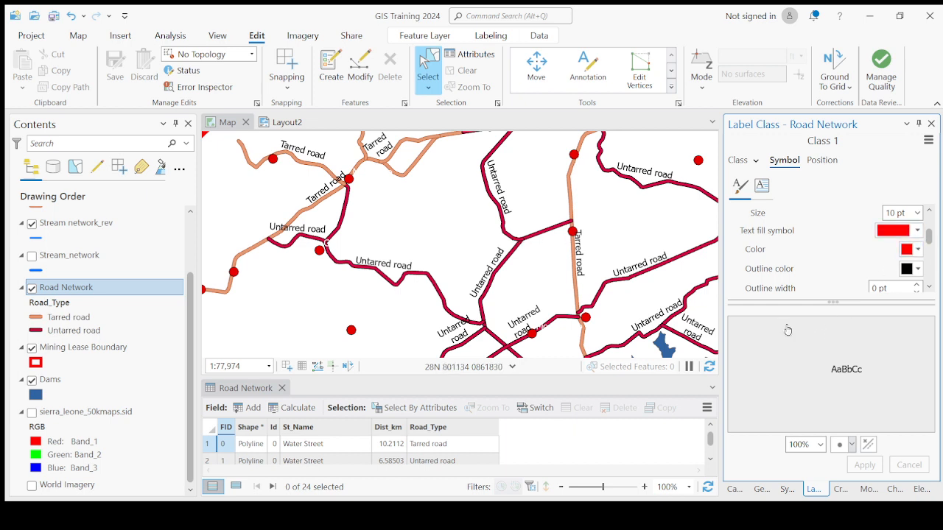
{"action": "left_click", "coordinate": [866, 465]}
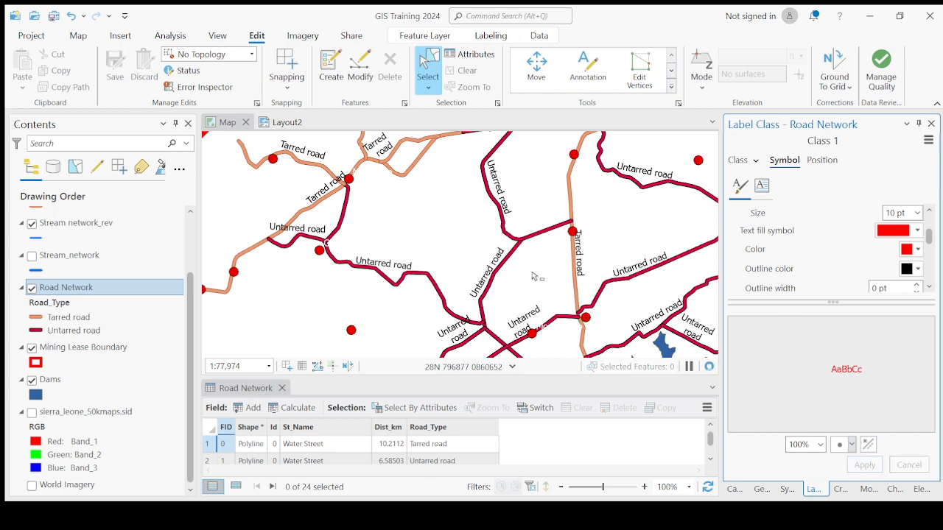
- Open the label placement settings and try Street address, Contour and Regular placement on the road labels
{"action": "left_click", "coordinate": [823, 161]}
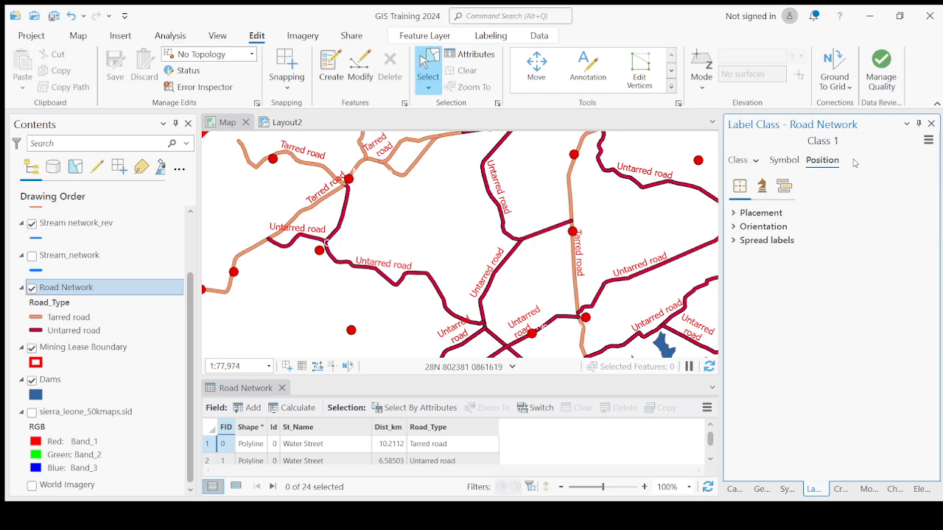
{"action": "left_click", "coordinate": [734, 216]}
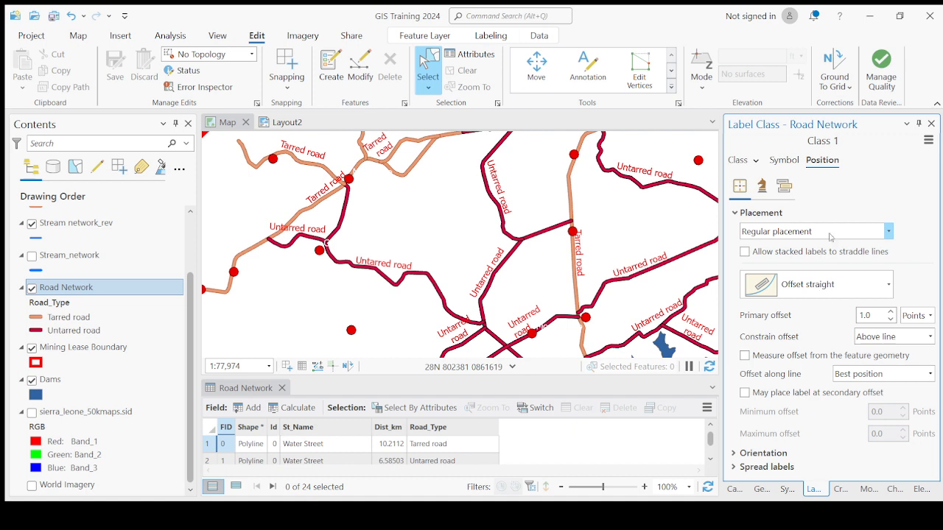
{"action": "left_click", "coordinate": [801, 286]}
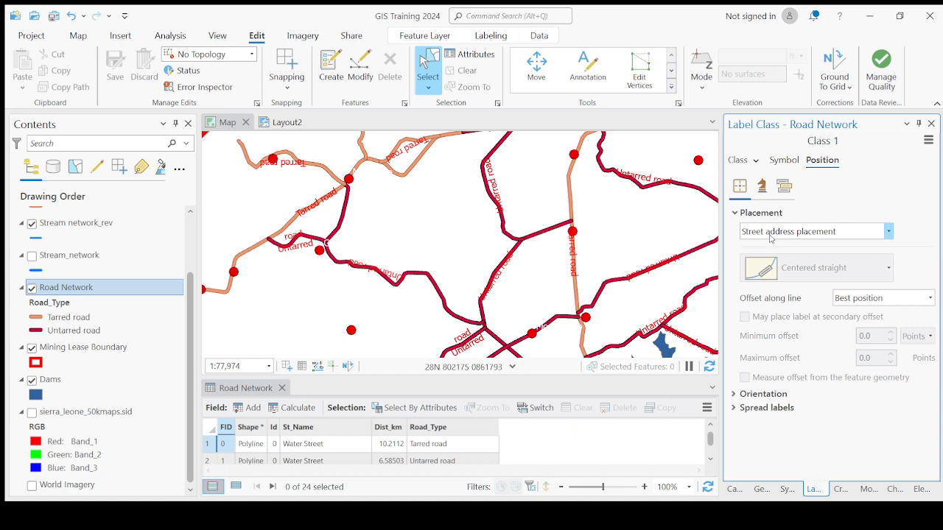
{"action": "left_click", "coordinate": [765, 302]}
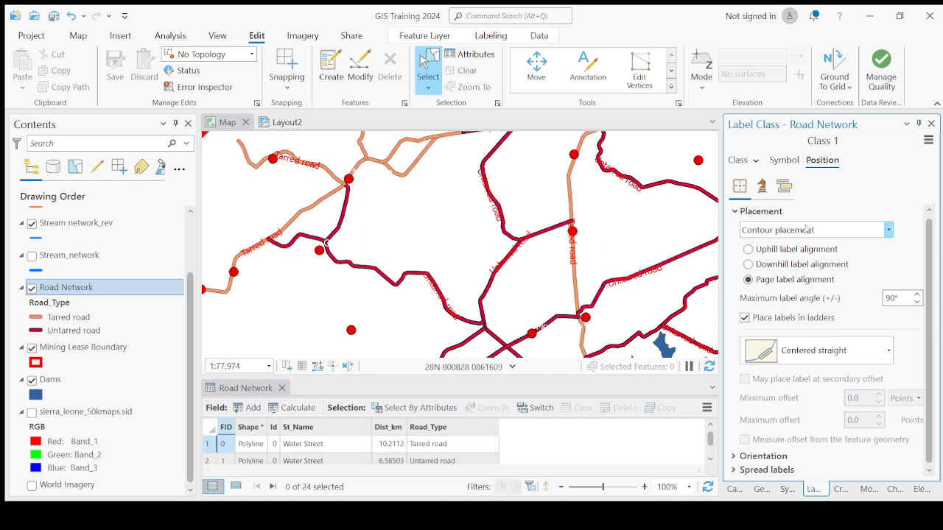
{"action": "left_click", "coordinate": [792, 248]}
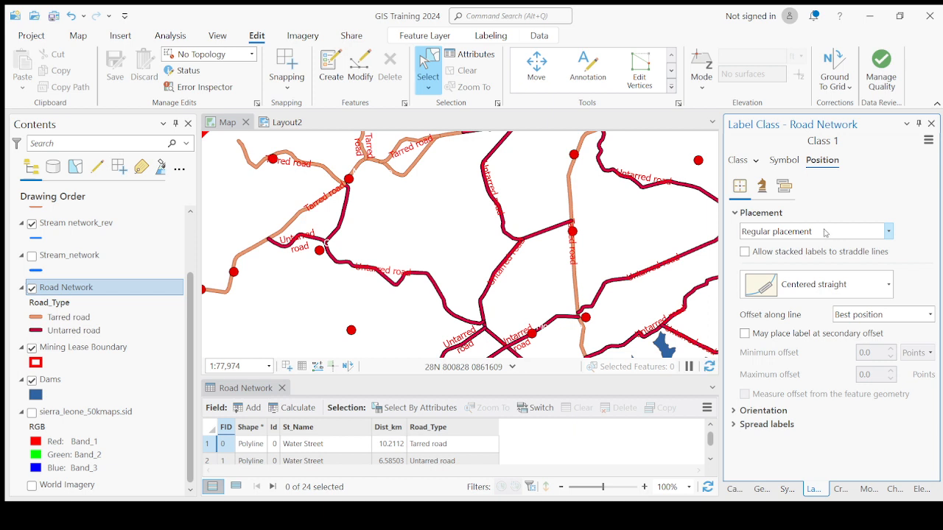
- Set the road label placement to River placement and return to the label class expression settings
{"action": "left_click", "coordinate": [764, 302]}
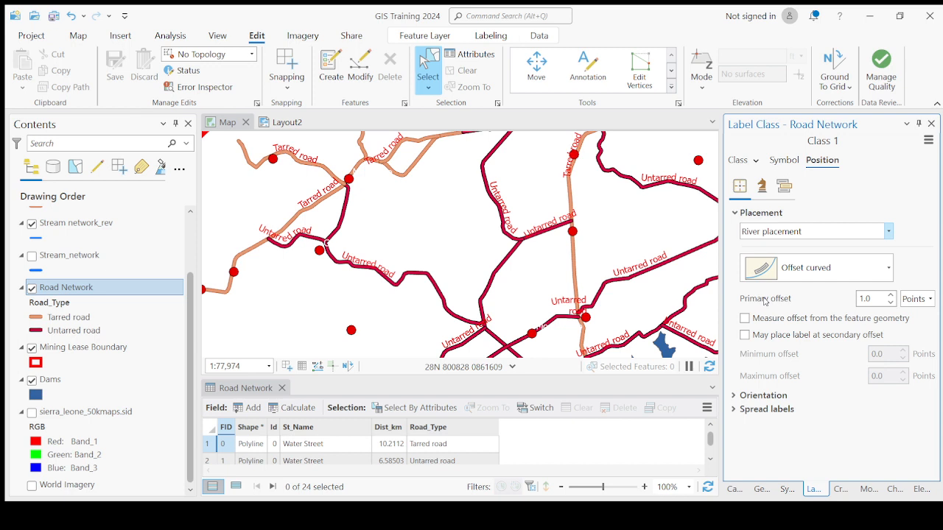
{"action": "left_click", "coordinate": [740, 215]}
{"action": "left_click", "coordinate": [738, 160]}
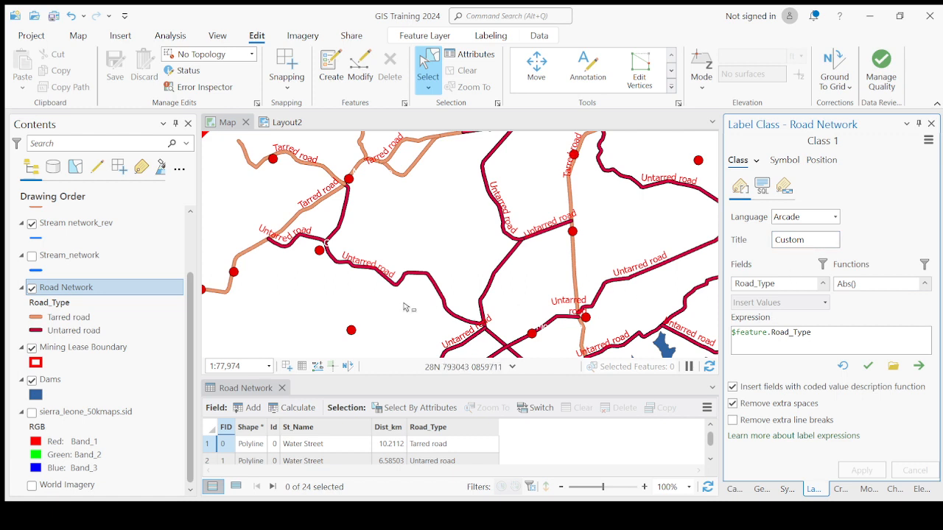
- Show the World Imagery basemap beneath the map layers and close the Road Network attribute table to enlarge the map
{"action": "scroll", "coordinate": [487, 313], "scroll_direction": "down", "scroll_amount": 2}
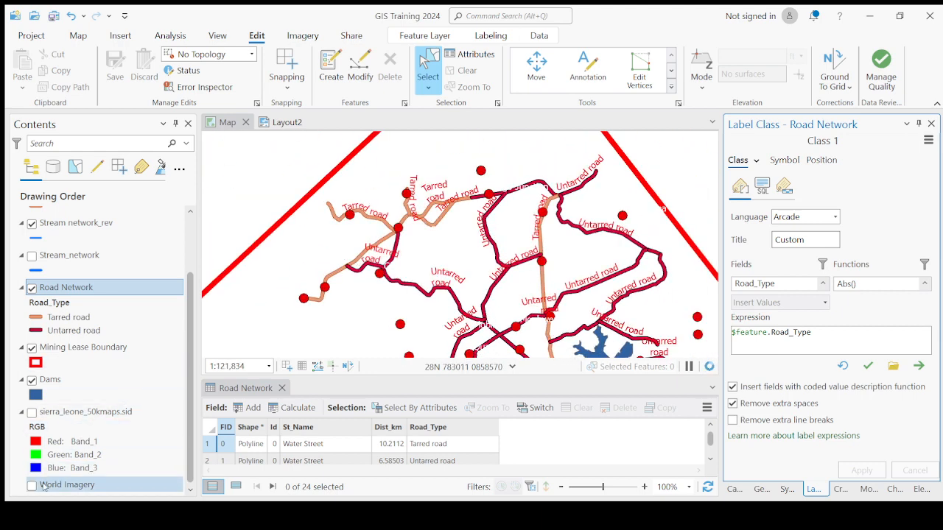
{"action": "left_click", "coordinate": [31, 485]}
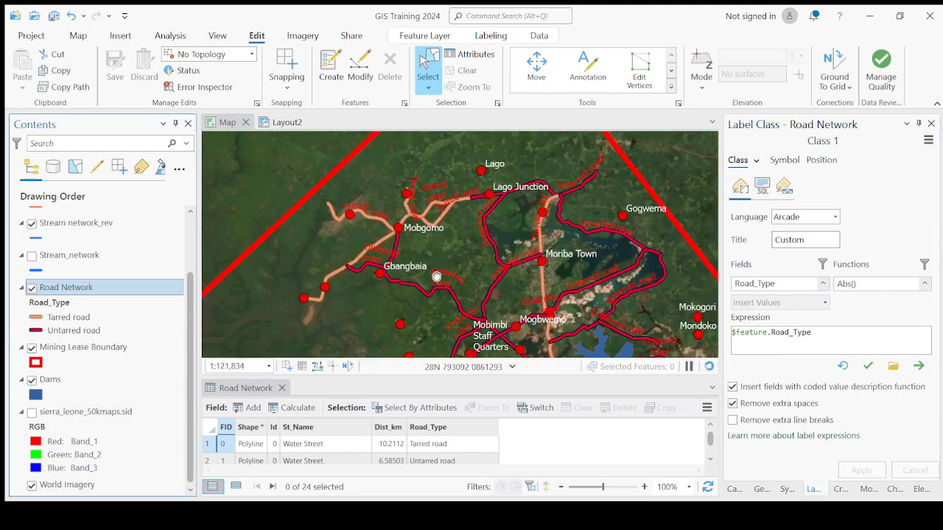
{"action": "left_click_drag", "start_coordinate": [436, 277], "coordinate": [411, 203]}
{"action": "scroll", "coordinate": [409, 284], "scroll_direction": "down", "scroll_amount": 1}
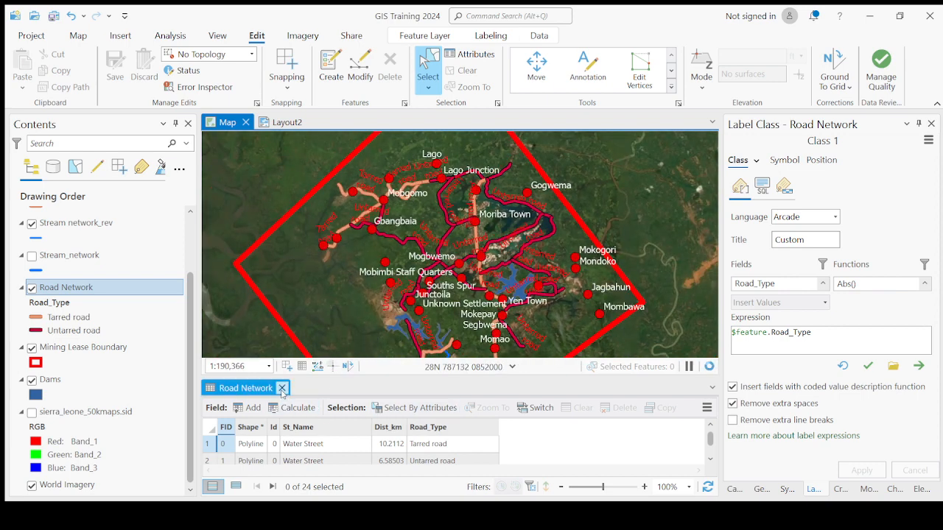
{"action": "left_click", "coordinate": [282, 391]}
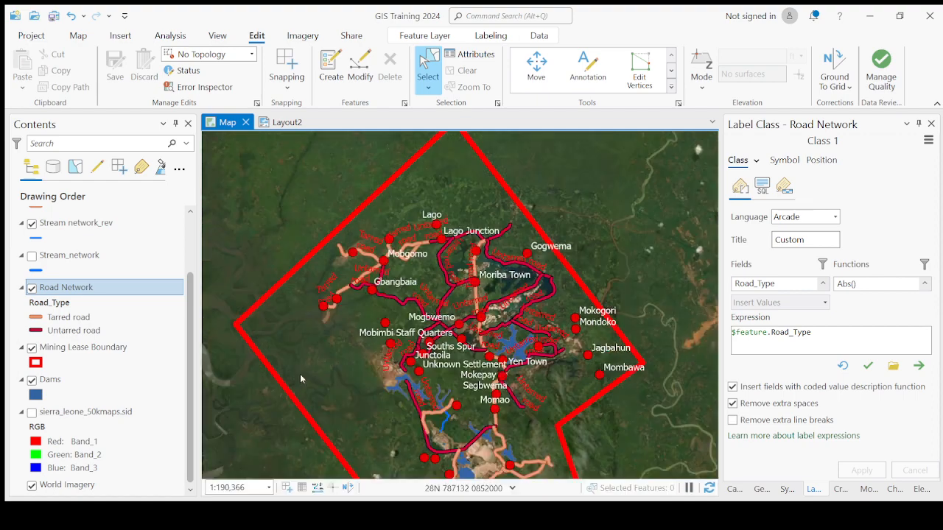
{"action": "scroll", "coordinate": [431, 355], "scroll_direction": "up", "scroll_amount": 1}
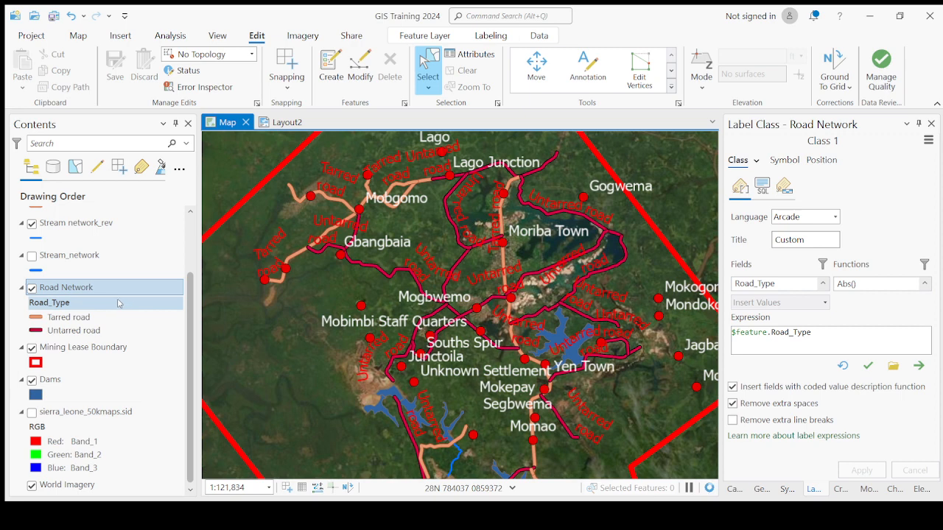
- Review the layers in the drawing order and examine the Mining Lease Boundary layer and its extent over the imagery
{"action": "scroll", "coordinate": [112, 306], "scroll_direction": "up", "scroll_amount": 1}
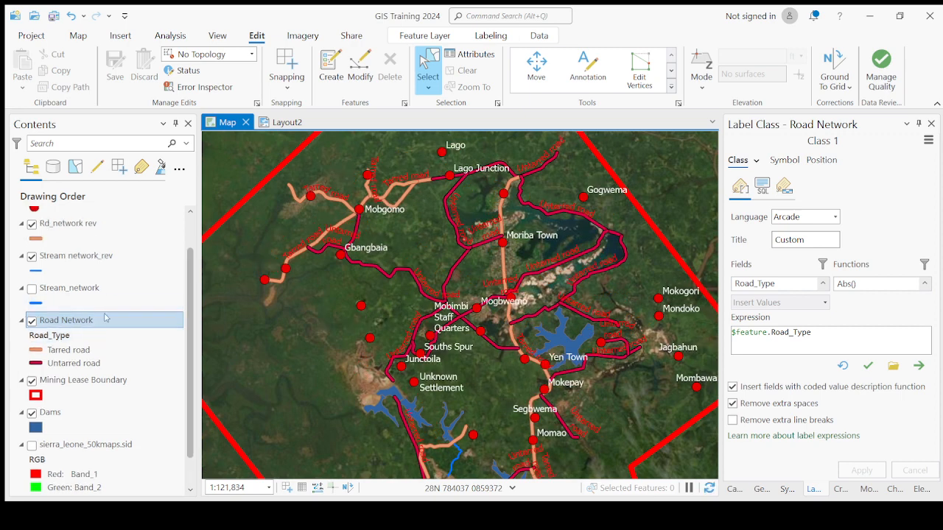
{"action": "scroll", "coordinate": [73, 303], "scroll_direction": "up", "scroll_amount": 1}
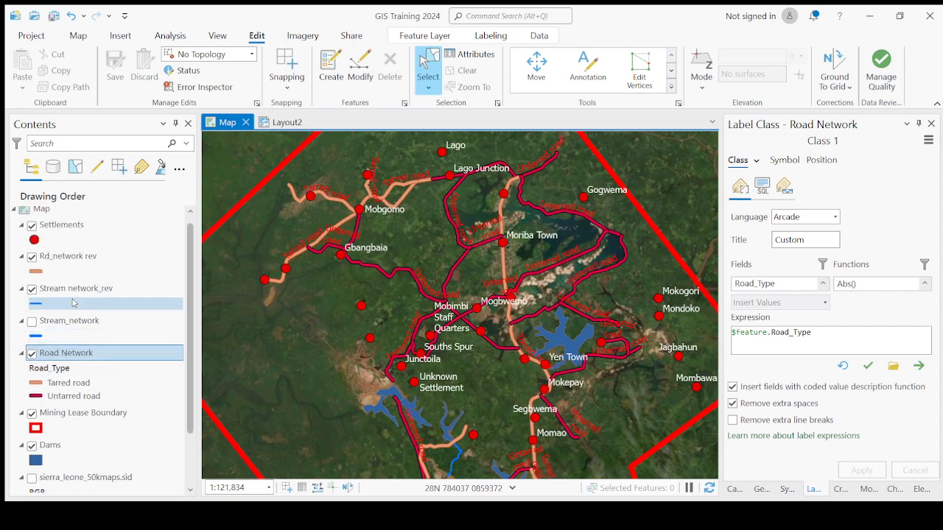
{"action": "scroll", "coordinate": [73, 303], "scroll_direction": "down", "scroll_amount": 2}
{"action": "scroll", "coordinate": [73, 303], "scroll_direction": "up", "scroll_amount": 2}
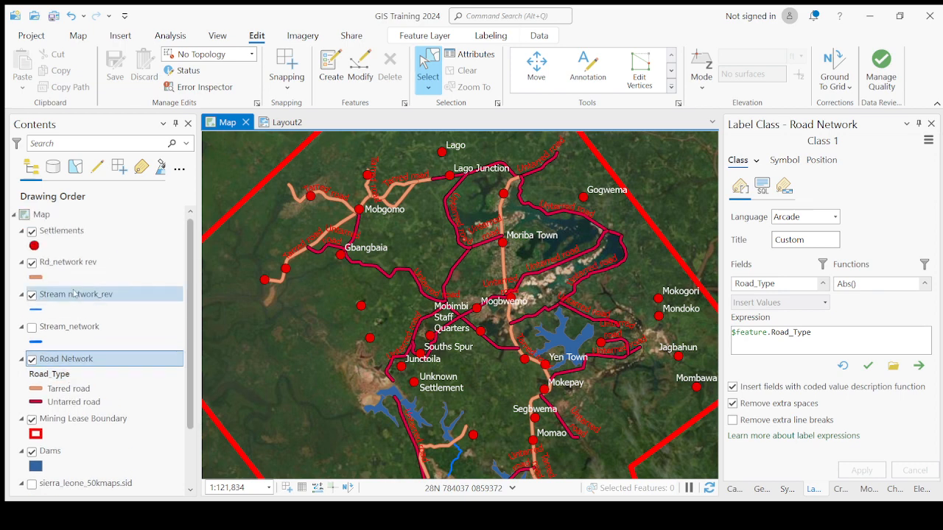
{"action": "left_click", "coordinate": [97, 420]}
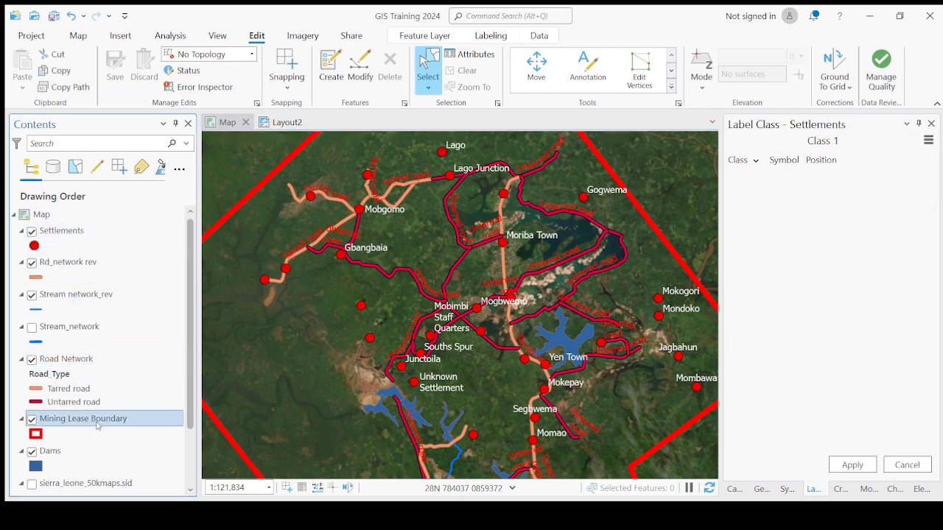
{"action": "scroll", "coordinate": [97, 425], "scroll_direction": "down", "scroll_amount": 1}
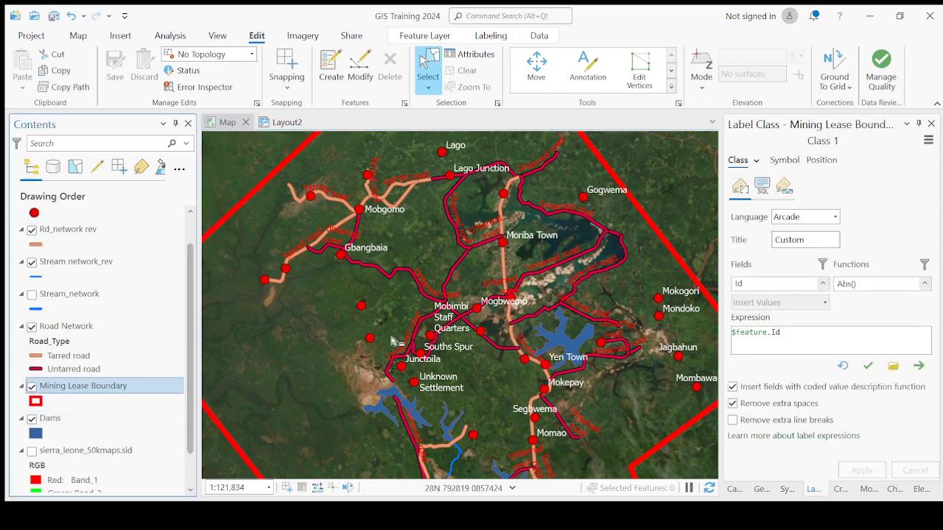
{"action": "scroll", "coordinate": [508, 318], "scroll_direction": "down", "scroll_amount": 1}
{"action": "scroll", "coordinate": [508, 318], "scroll_direction": "down", "scroll_amount": 1}
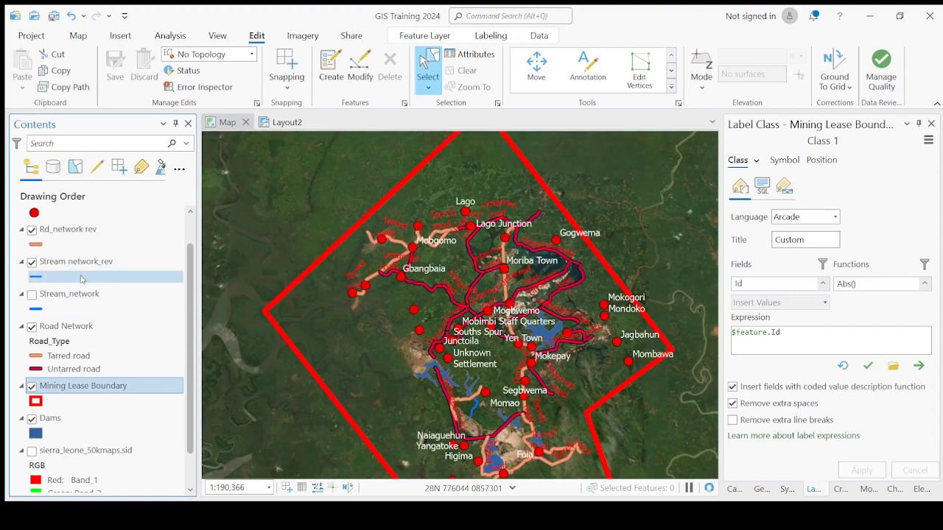
{"action": "left_click", "coordinate": [76, 326]}
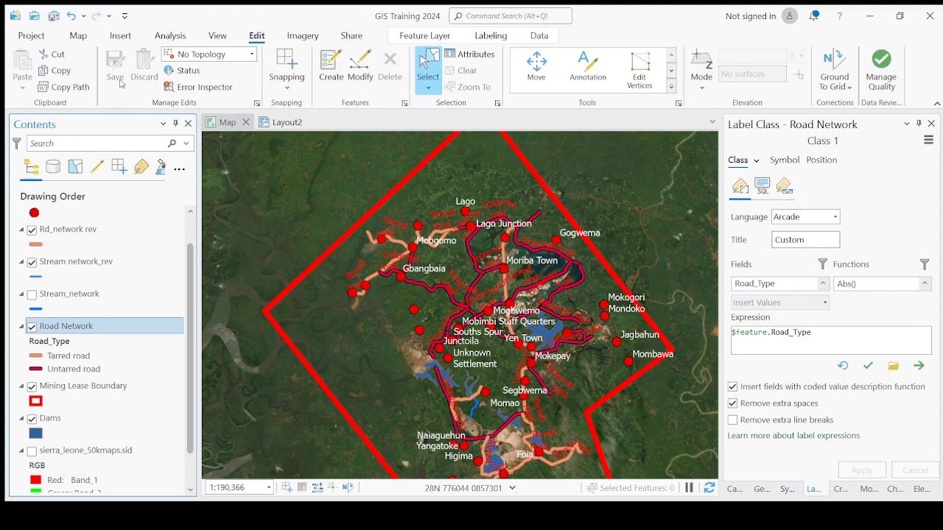
{"action": "key", "text": "ctrl+t"}
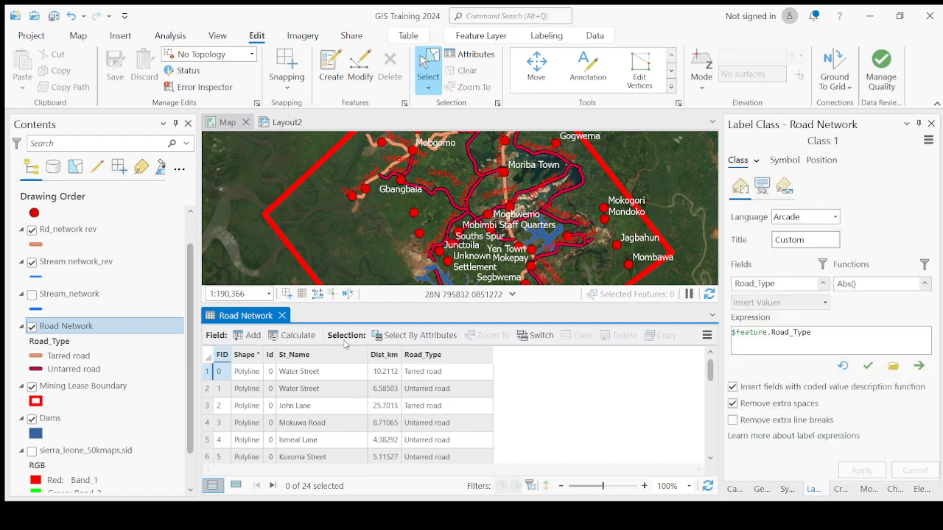
{"action": "left_click", "coordinate": [281, 315]}
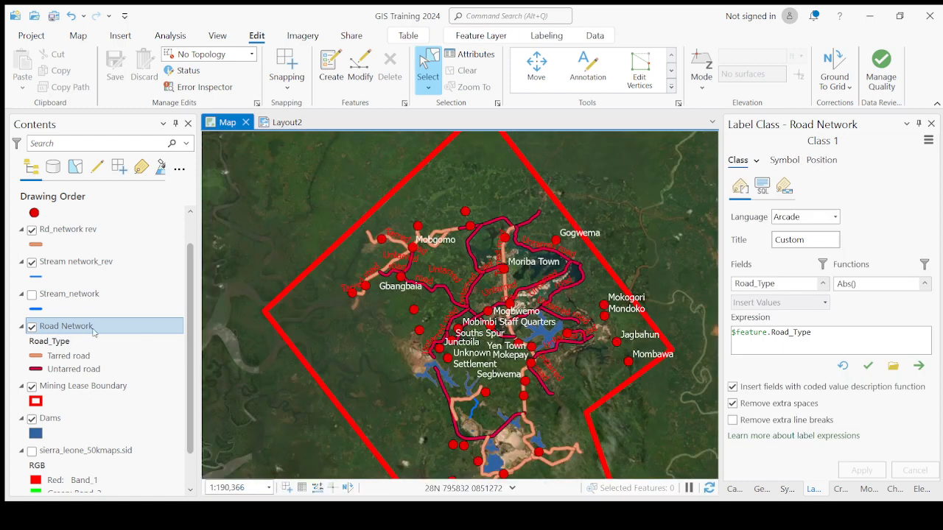
- Open the Road Network attribute table and select its first record to inspect that road on the map
{"action": "left_click", "coordinate": [94, 331]}
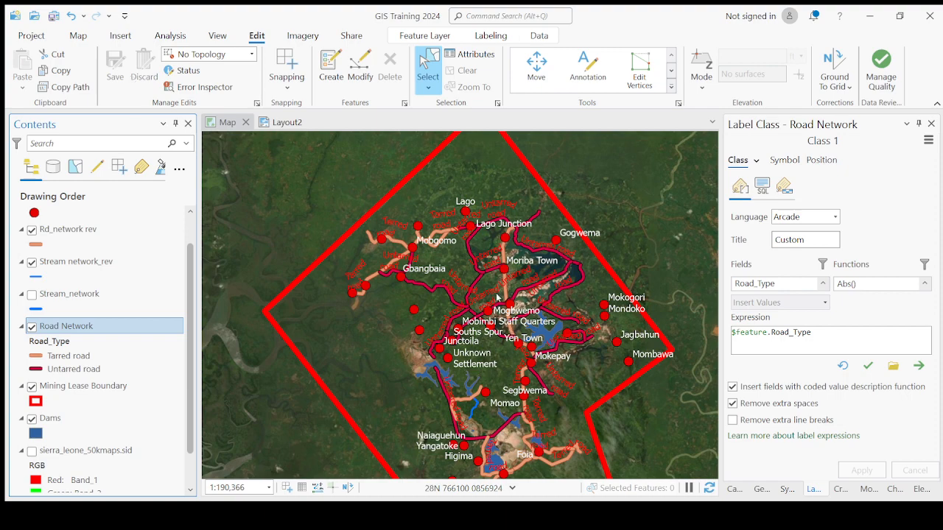
{"action": "key", "text": "ctrl+t"}
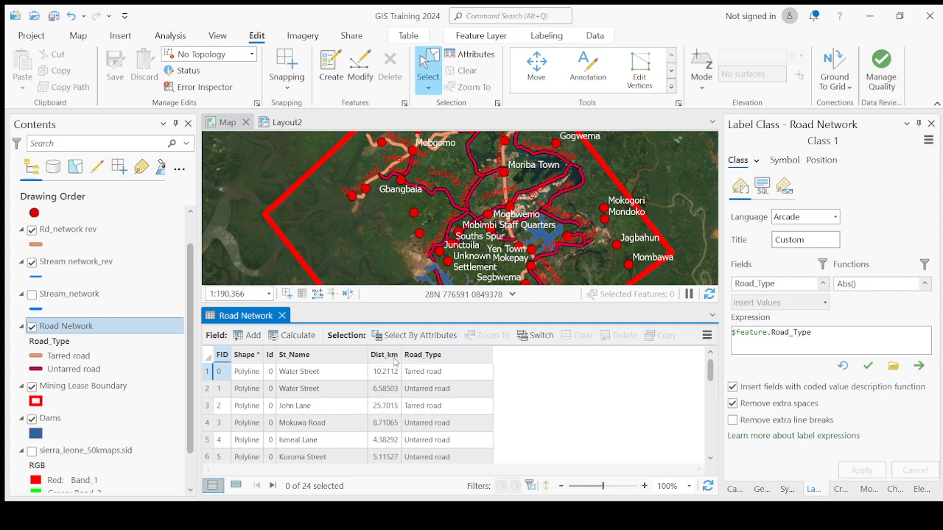
{"action": "left_click", "coordinate": [209, 373]}
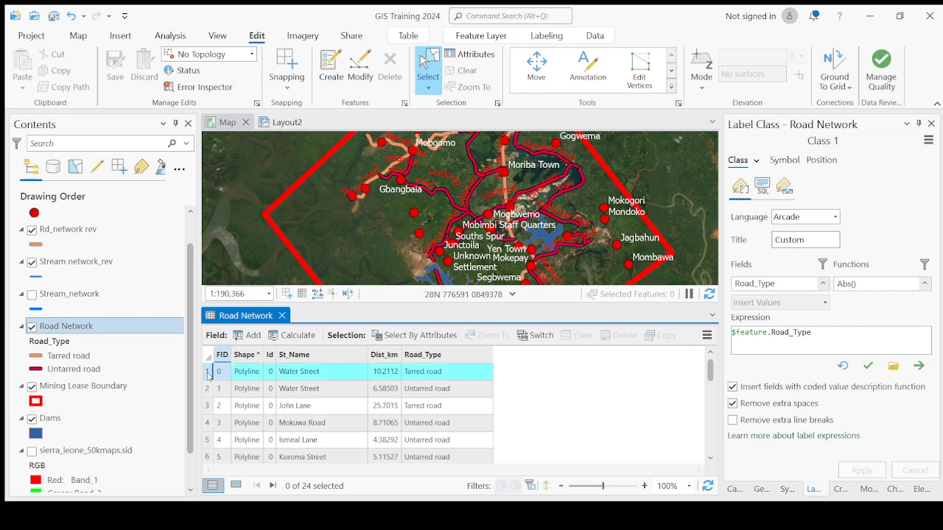
{"action": "left_click_drag", "start_coordinate": [383, 237], "coordinate": [384, 263]}
{"action": "scroll", "coordinate": [410, 184], "scroll_direction": "up", "scroll_amount": 3}
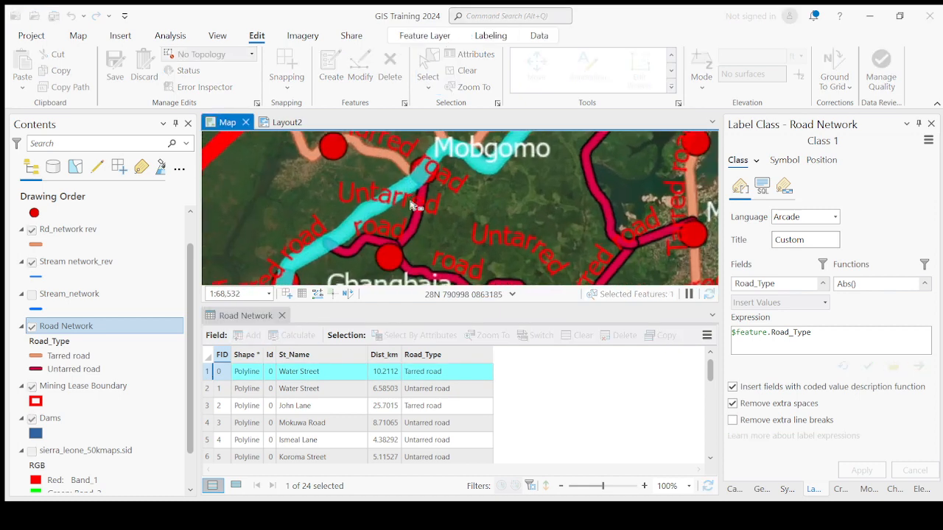
{"action": "scroll", "coordinate": [411, 207], "scroll_direction": "down", "scroll_amount": 3}
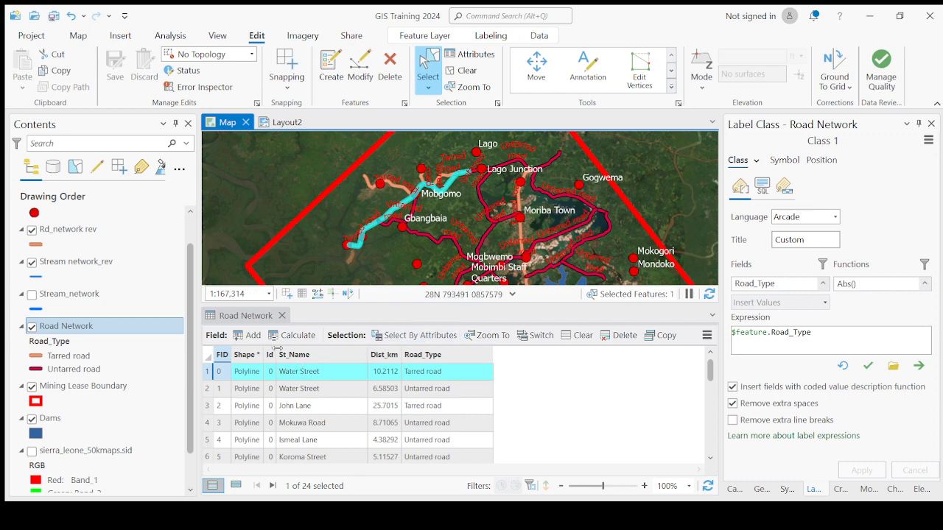
- Clear the road selection and highlight the Dist_km column in the Road Network attribute table
{"action": "left_click", "coordinate": [209, 355]}
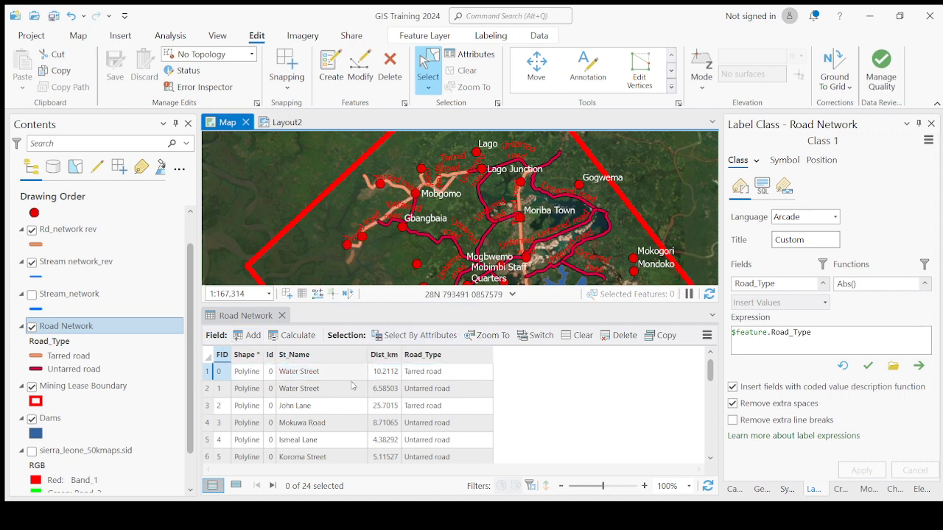
{"action": "left_click", "coordinate": [389, 357]}
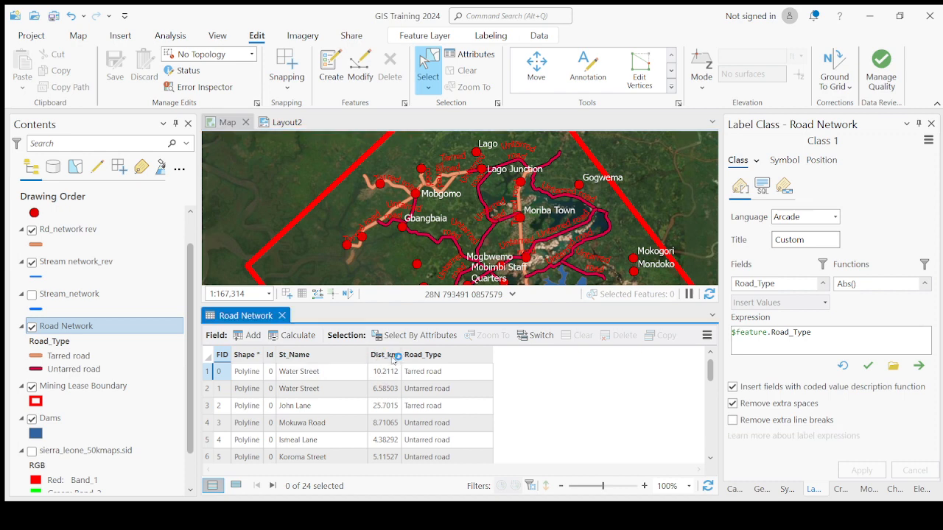
{"action": "left_click", "coordinate": [392, 358]}
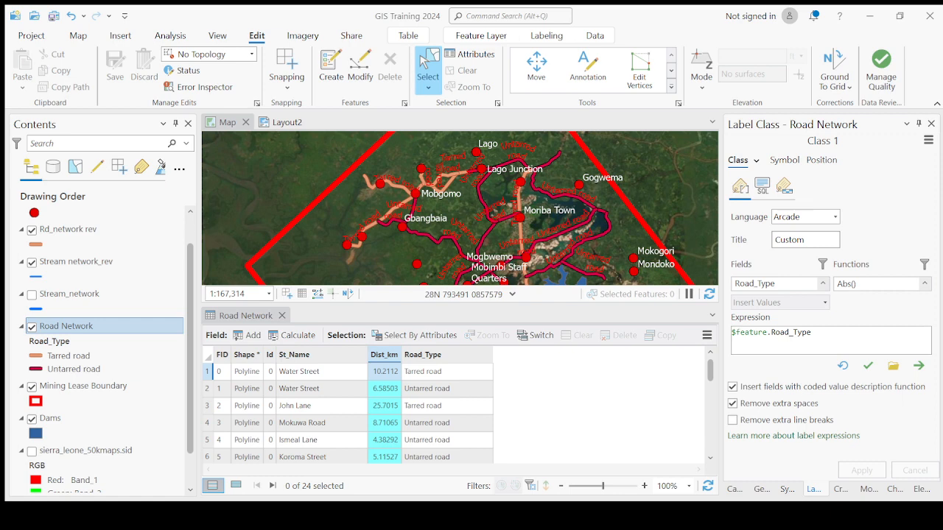
- Examine at close range how the tarred road lines near Mobgomo and the adjacent junction follow the roads in the satellite imagery
{"action": "scroll", "coordinate": [359, 195], "scroll_direction": "up", "scroll_amount": 8}
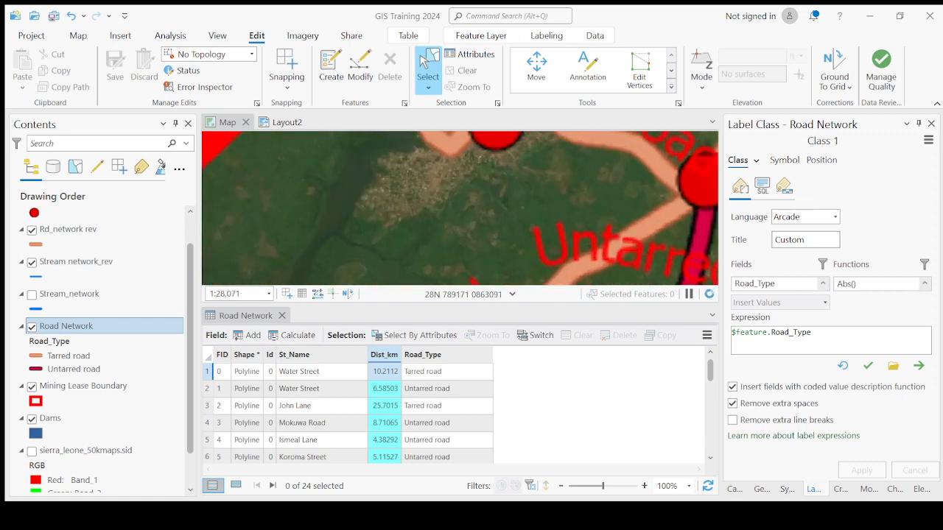
{"action": "left_click_drag", "start_coordinate": [563, 217], "coordinate": [541, 196]}
{"action": "scroll", "coordinate": [600, 214], "scroll_direction": "up", "scroll_amount": 2}
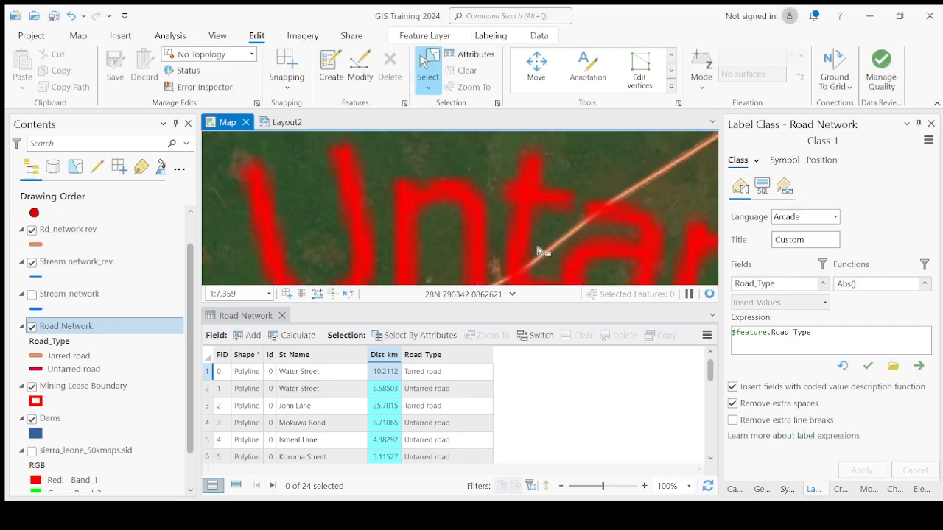
{"action": "scroll", "coordinate": [624, 192], "scroll_direction": "up", "scroll_amount": 8}
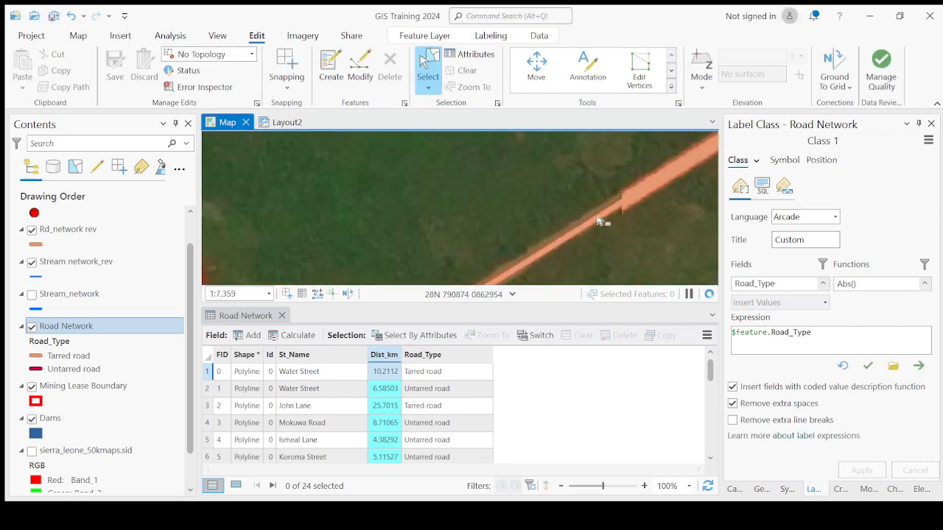
{"action": "scroll", "coordinate": [571, 236], "scroll_direction": "up", "scroll_amount": 2}
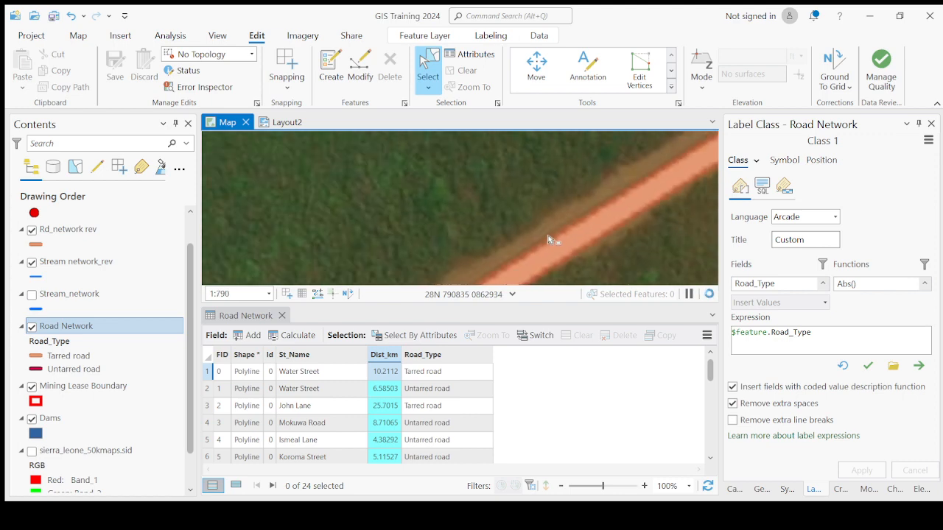
{"action": "left_click_drag", "start_coordinate": [625, 215], "coordinate": [537, 260]}
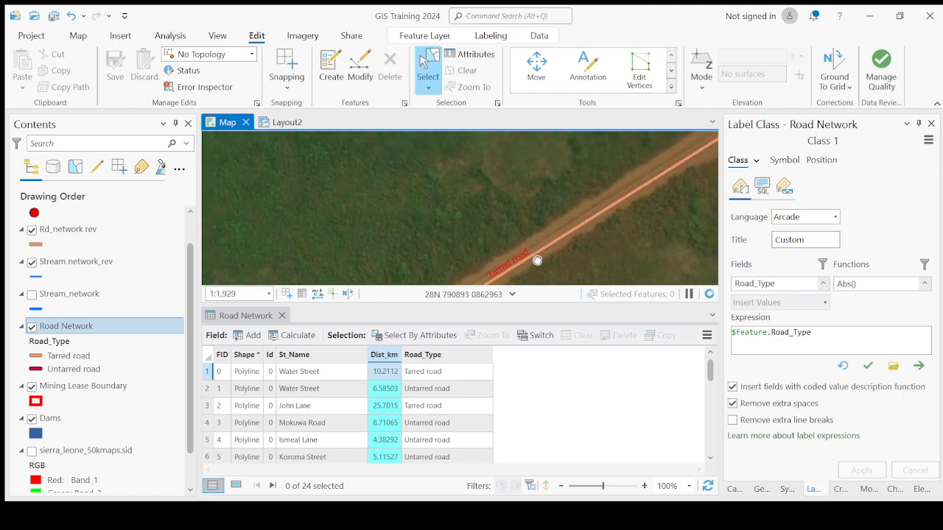
{"action": "left_click_drag", "start_coordinate": [630, 202], "coordinate": [528, 272]}
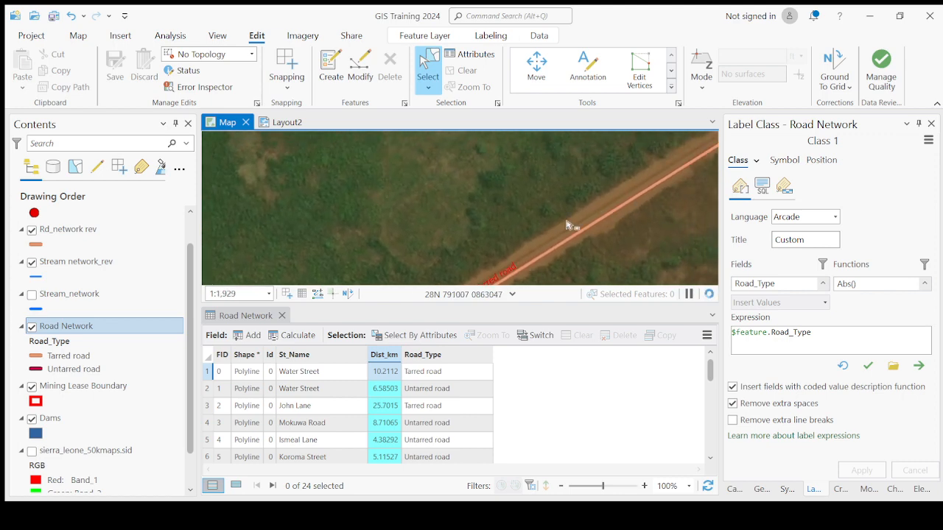
{"action": "scroll", "coordinate": [554, 232], "scroll_direction": "down", "scroll_amount": 4}
{"action": "left_click_drag", "start_coordinate": [633, 187], "coordinate": [551, 278]}
{"action": "left_click_drag", "start_coordinate": [623, 184], "coordinate": [567, 280]}
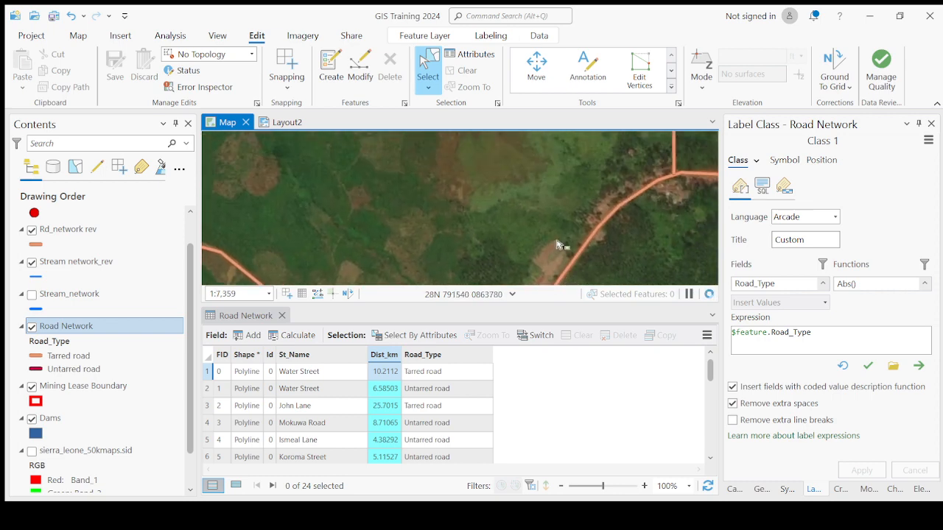
{"action": "left_click_drag", "start_coordinate": [633, 215], "coordinate": [608, 224]}
{"action": "scroll", "coordinate": [608, 224], "scroll_direction": "up", "scroll_amount": 4}
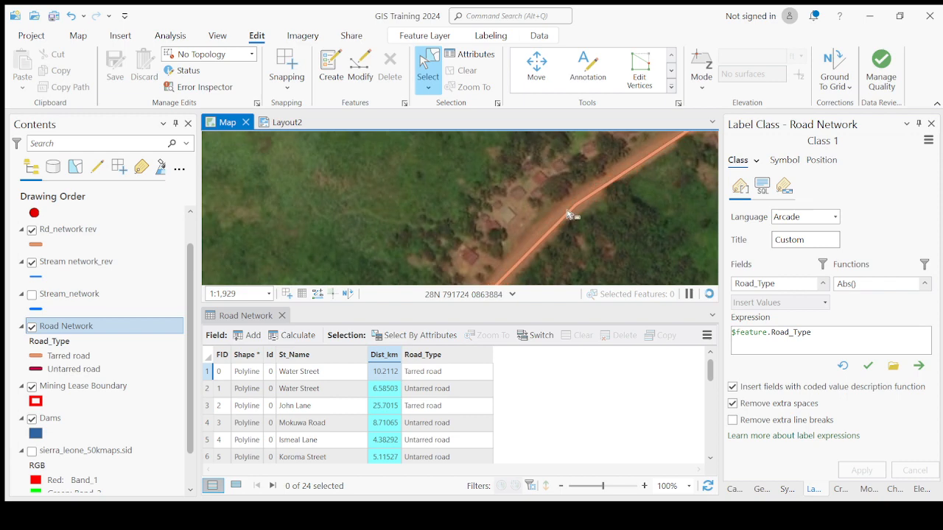
{"action": "scroll", "coordinate": [589, 210], "scroll_direction": "up", "scroll_amount": 1}
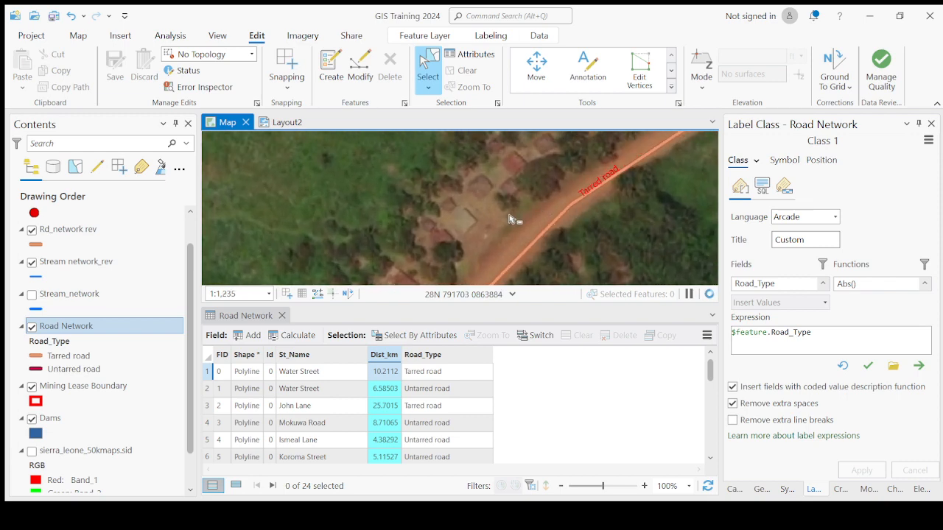
{"action": "scroll", "coordinate": [510, 220], "scroll_direction": "down", "scroll_amount": 5}
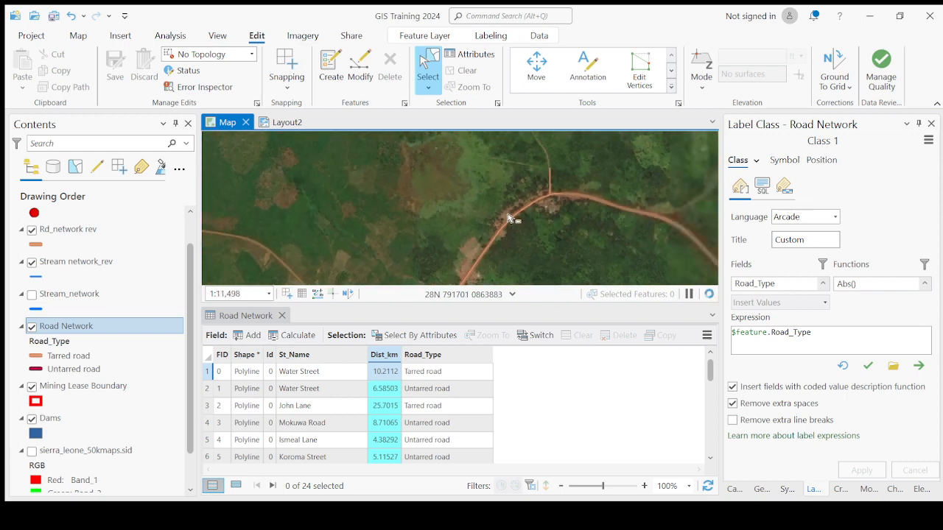
{"action": "scroll", "coordinate": [567, 197], "scroll_direction": "up", "scroll_amount": 3}
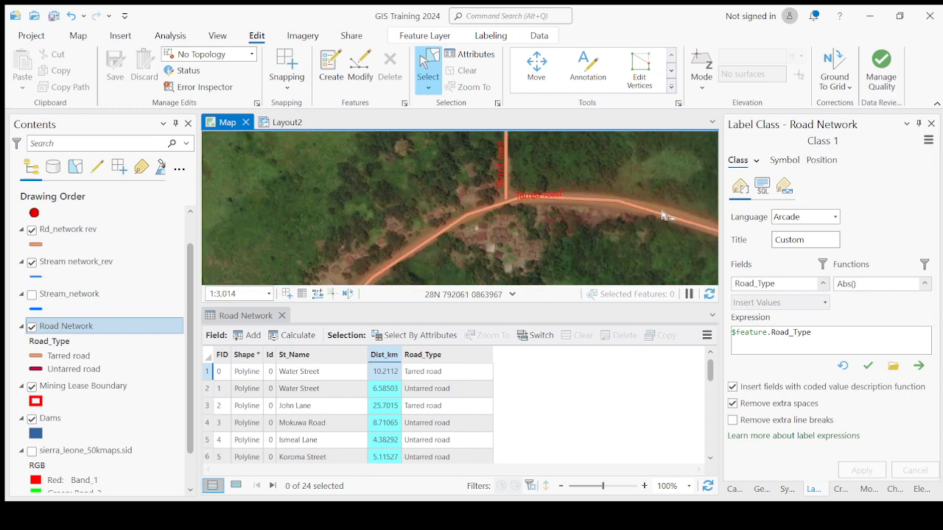
{"action": "scroll", "coordinate": [648, 213], "scroll_direction": "down", "scroll_amount": 2}
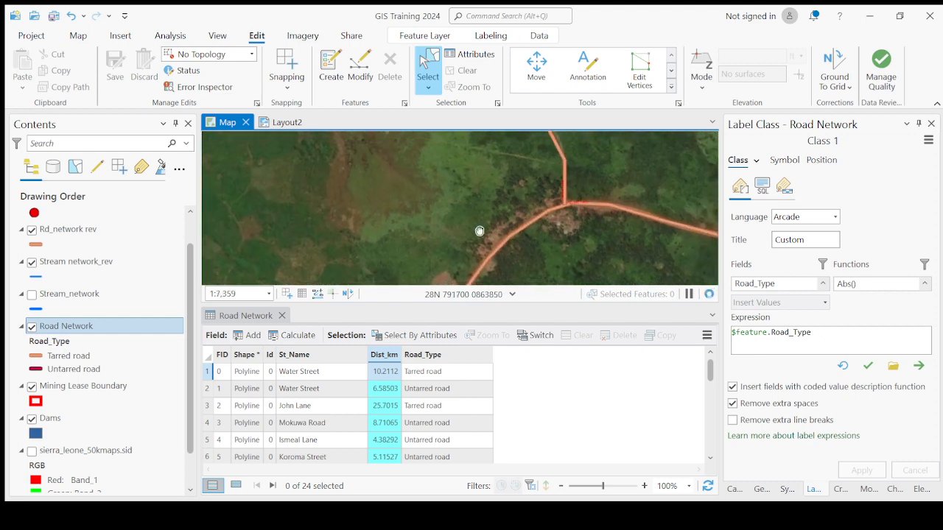
{"action": "scroll", "coordinate": [447, 191], "scroll_direction": "up", "scroll_amount": 4}
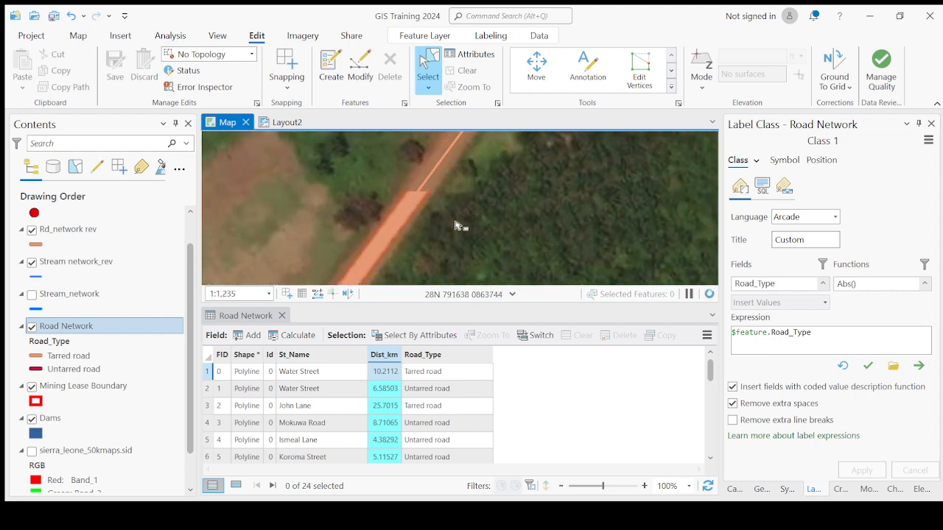
- Compare the tarred road lines with the imagery along the bends east of Mobgomo and at the junction beside the village
{"action": "scroll", "coordinate": [436, 230], "scroll_direction": "down", "scroll_amount": 5}
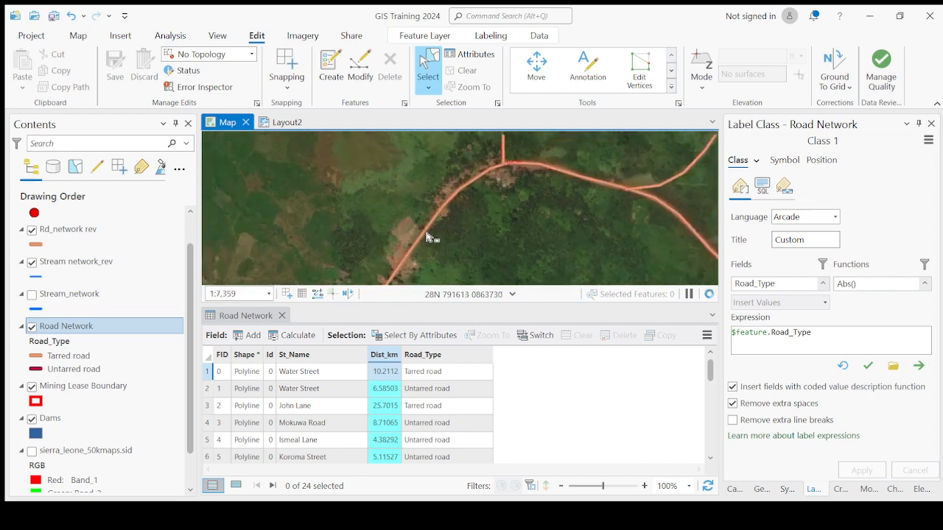
{"action": "left_click_drag", "start_coordinate": [636, 231], "coordinate": [519, 190]}
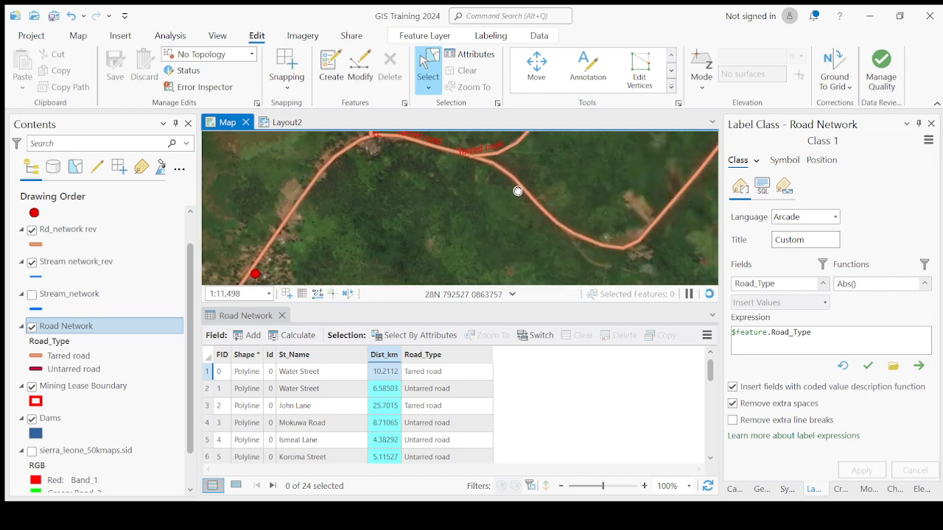
{"action": "scroll", "coordinate": [635, 255], "scroll_direction": "up", "scroll_amount": 3}
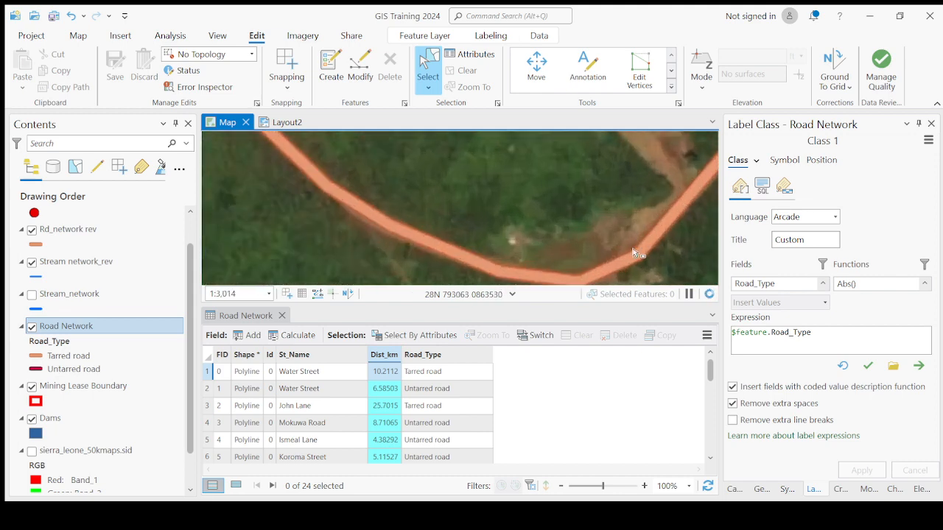
{"action": "scroll", "coordinate": [633, 255], "scroll_direction": "down", "scroll_amount": 2}
{"action": "scroll", "coordinate": [570, 255], "scroll_direction": "up", "scroll_amount": 2}
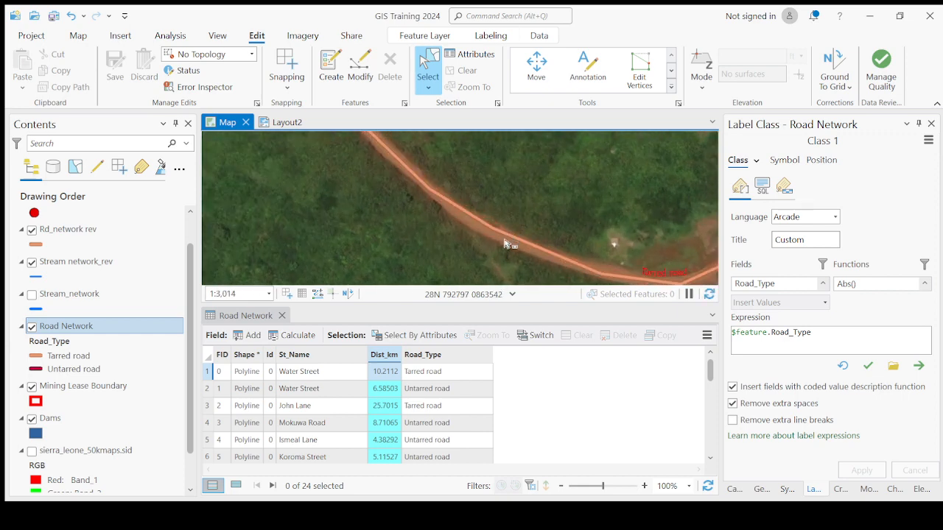
{"action": "scroll", "coordinate": [599, 262], "scroll_direction": "down", "scroll_amount": 3}
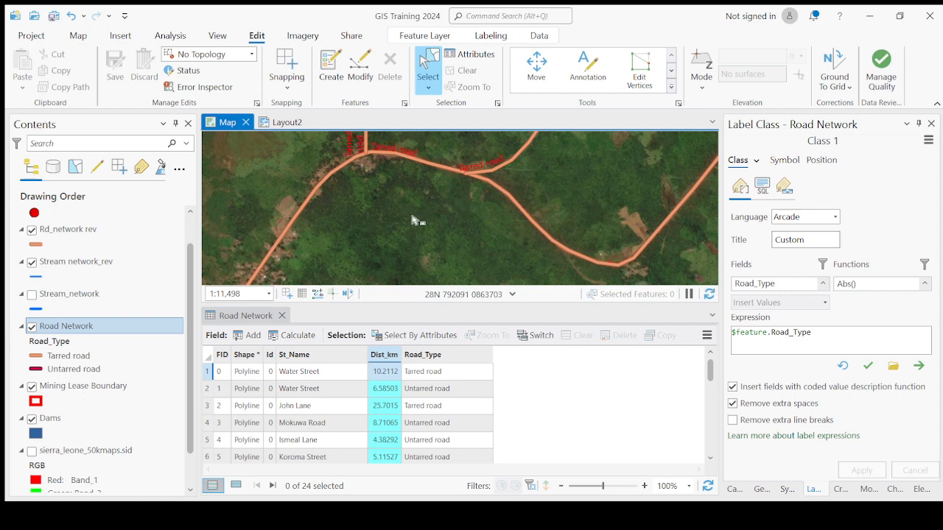
{"action": "left_click_drag", "start_coordinate": [415, 219], "coordinate": [614, 181]}
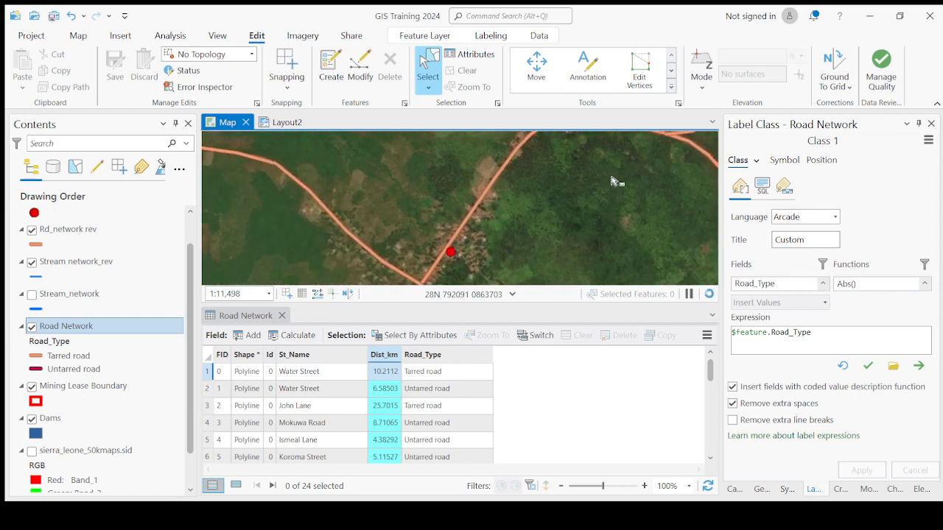
{"action": "left_click_drag", "start_coordinate": [422, 253], "coordinate": [485, 238]}
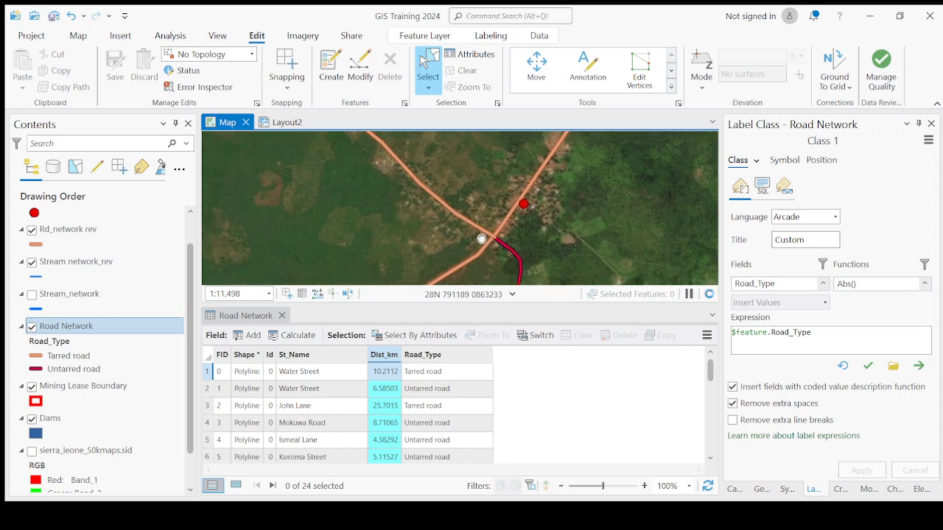
{"action": "scroll", "coordinate": [484, 235], "scroll_direction": "up", "scroll_amount": 2}
{"action": "scroll", "coordinate": [484, 235], "scroll_direction": "up", "scroll_amount": 5}
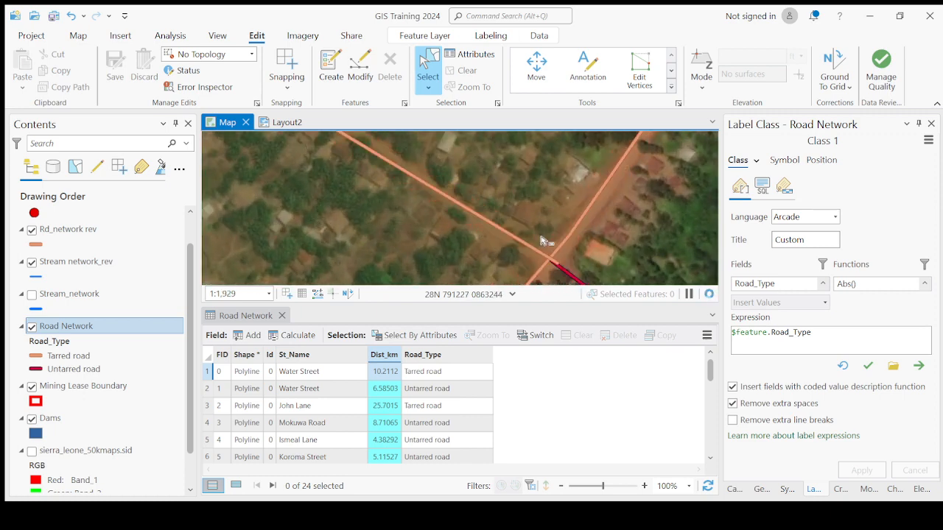
{"action": "scroll", "coordinate": [554, 246], "scroll_direction": "down", "scroll_amount": 6}
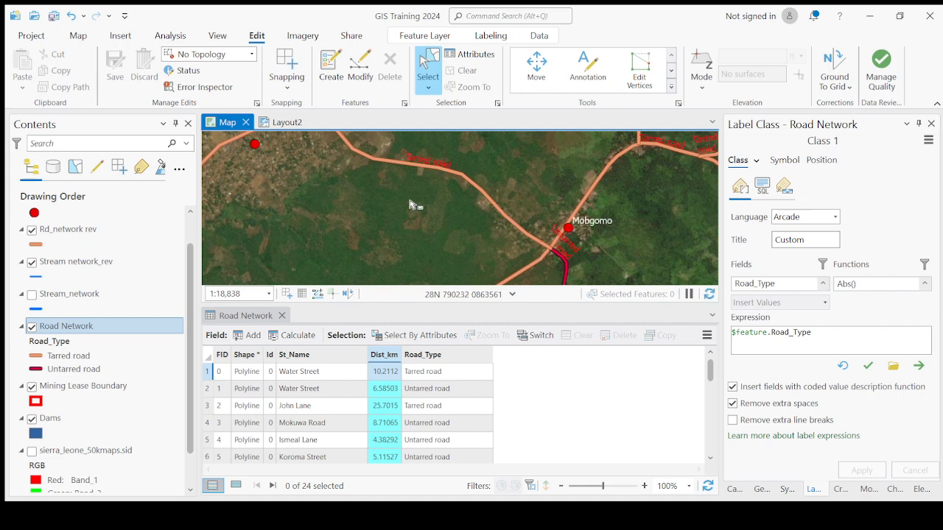
- Examine how the tarred road west of Mobgomo follows the imagery through the large settlement beside the airstrip-like clearing
{"action": "left_click_drag", "start_coordinate": [414, 207], "coordinate": [507, 240]}
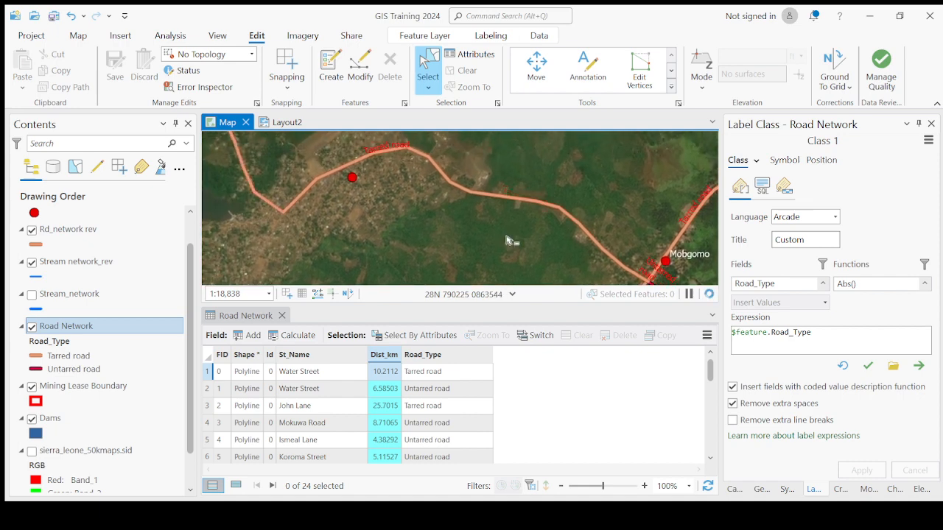
{"action": "scroll", "coordinate": [579, 240], "scroll_direction": "down", "scroll_amount": 2}
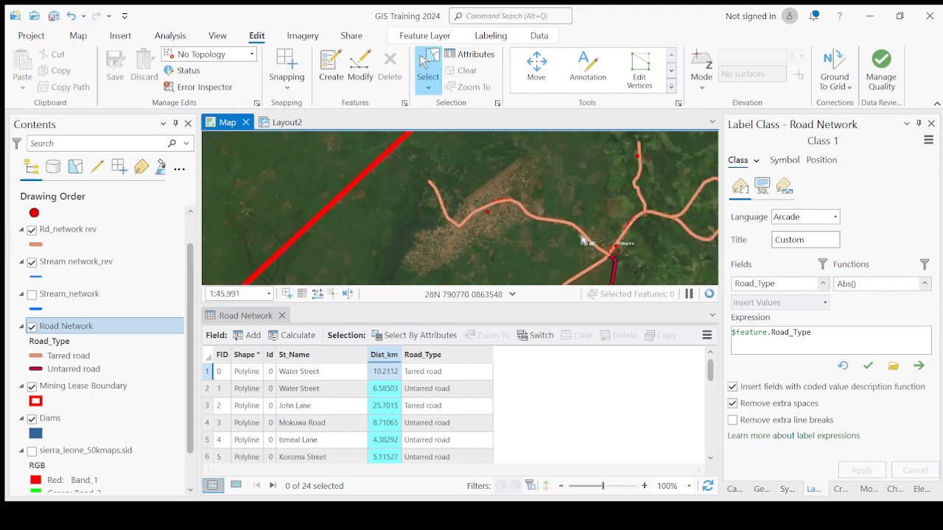
{"action": "scroll", "coordinate": [581, 240], "scroll_direction": "up", "scroll_amount": 3}
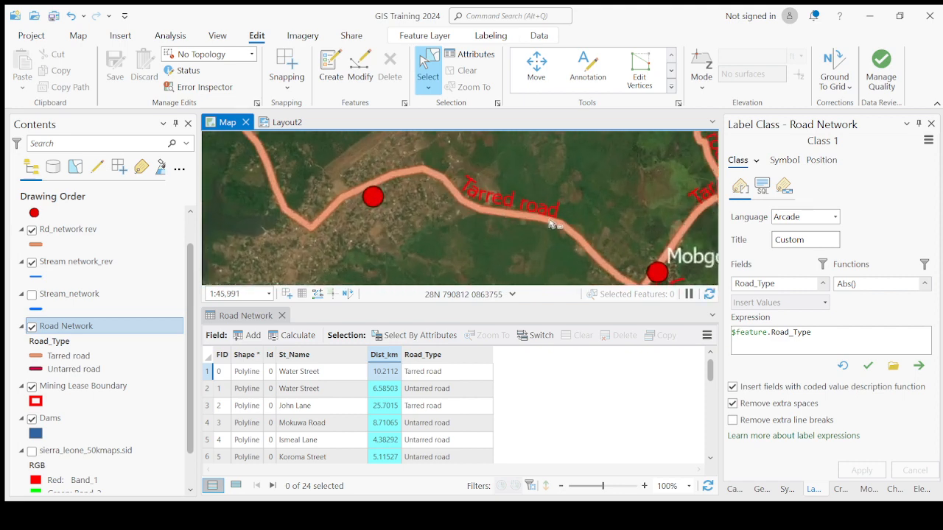
{"action": "scroll", "coordinate": [545, 221], "scroll_direction": "down", "scroll_amount": 2}
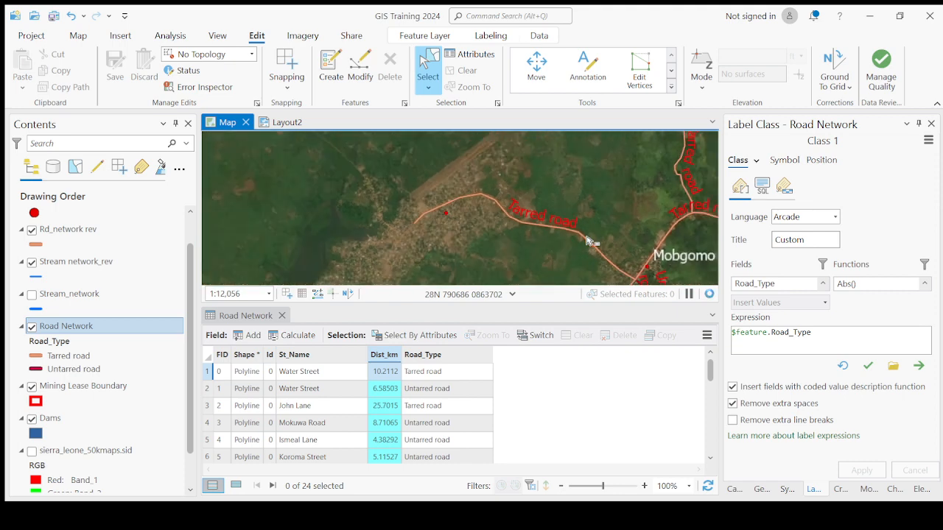
{"action": "scroll", "coordinate": [483, 214], "scroll_direction": "up", "scroll_amount": 3}
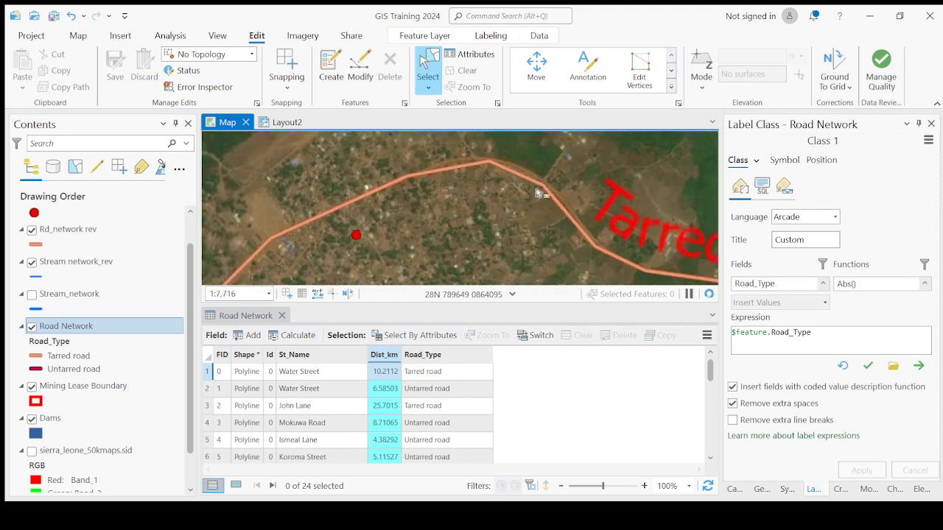
{"action": "scroll", "coordinate": [560, 225], "scroll_direction": "down", "scroll_amount": 3}
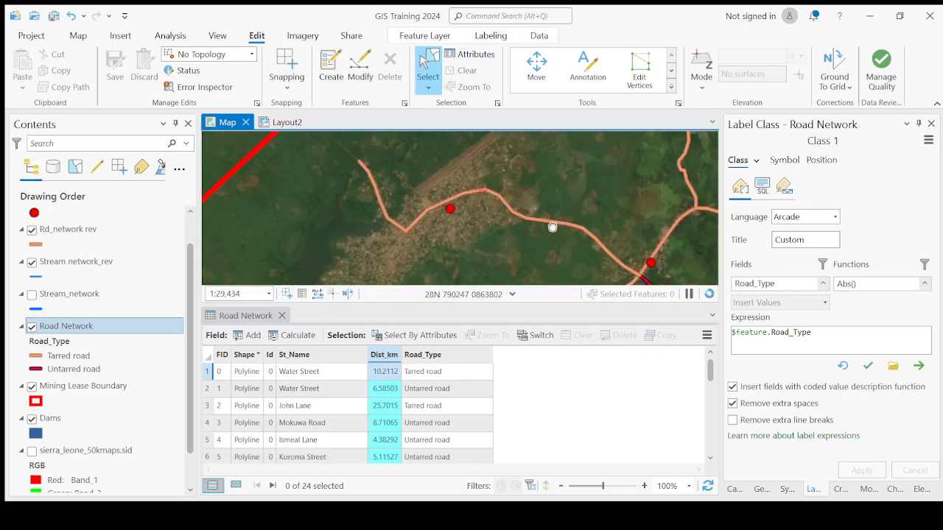
{"action": "scroll", "coordinate": [499, 216], "scroll_direction": "up", "scroll_amount": 4}
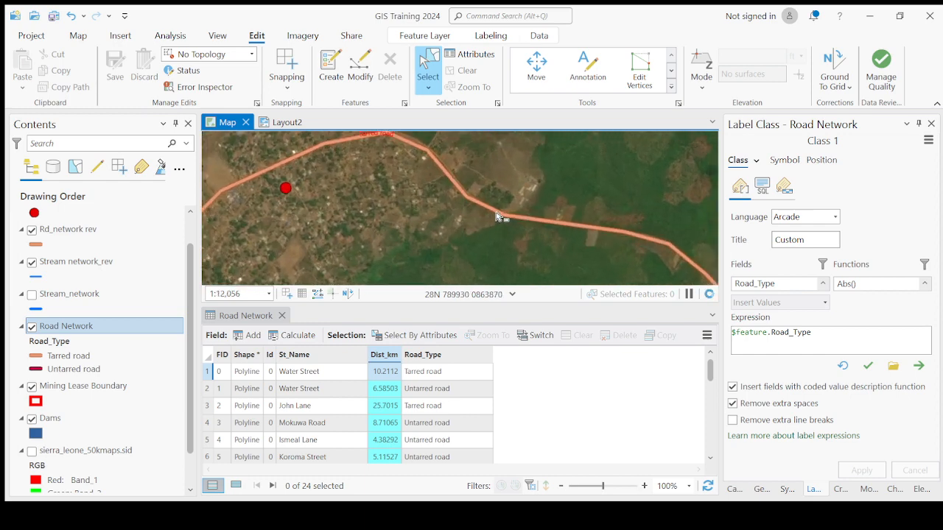
{"action": "scroll", "coordinate": [529, 246], "scroll_direction": "down", "scroll_amount": 3}
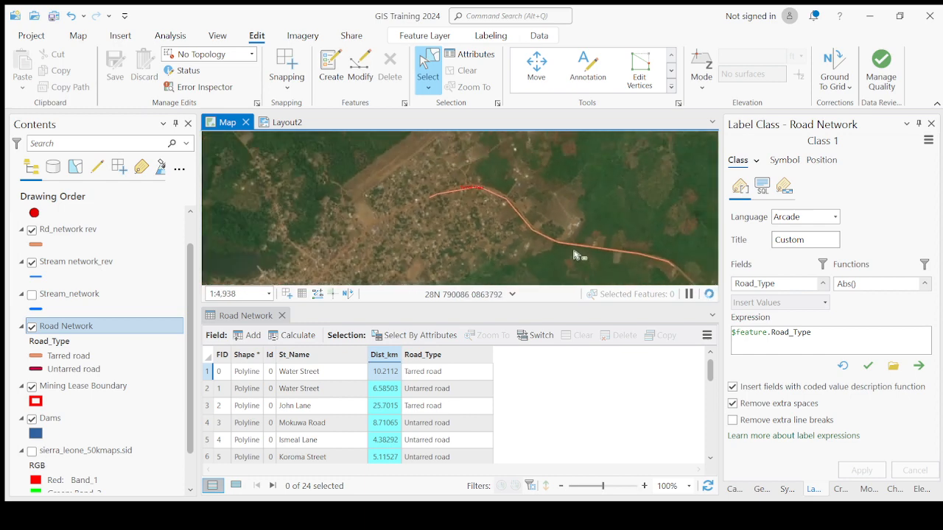
{"action": "scroll", "coordinate": [515, 208], "scroll_direction": "up", "scroll_amount": 3}
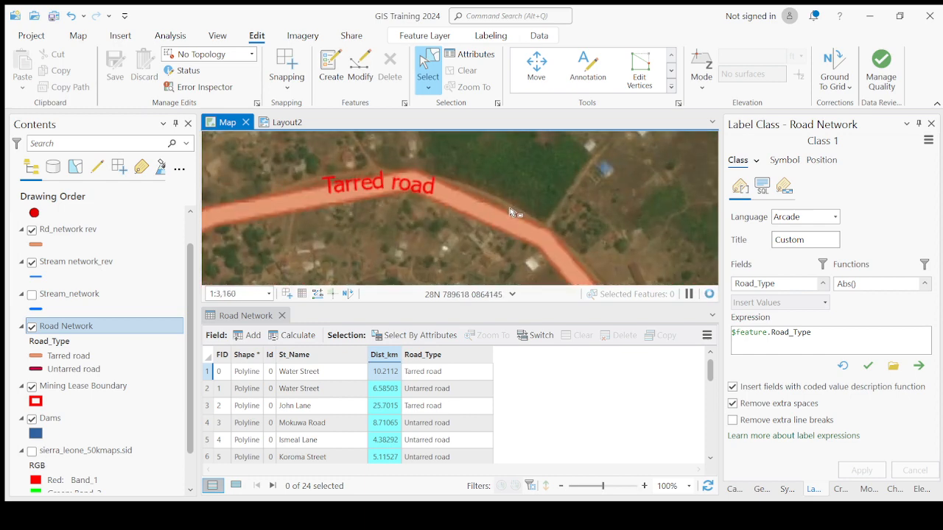
{"action": "scroll", "coordinate": [508, 214], "scroll_direction": "down", "scroll_amount": 2}
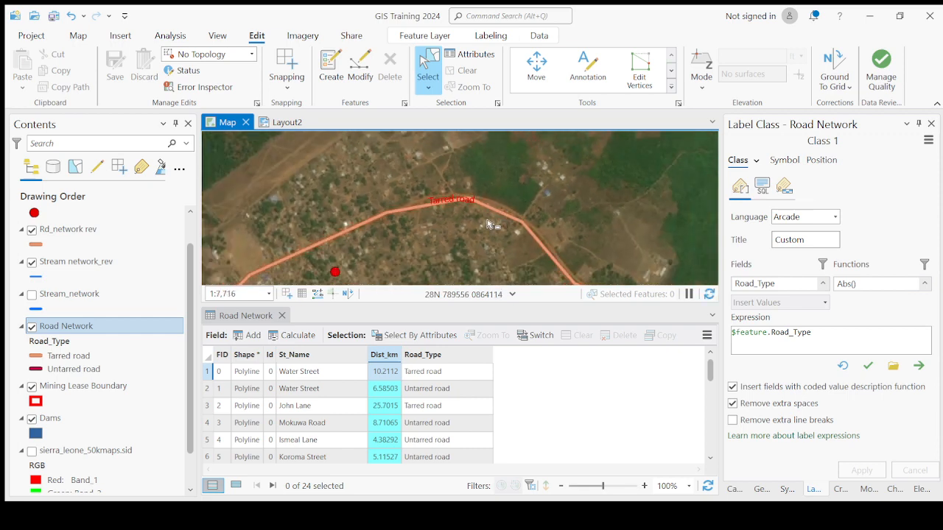
{"action": "scroll", "coordinate": [487, 224], "scroll_direction": "down", "scroll_amount": 2}
{"action": "left_click_drag", "start_coordinate": [539, 256], "coordinate": [498, 218]}
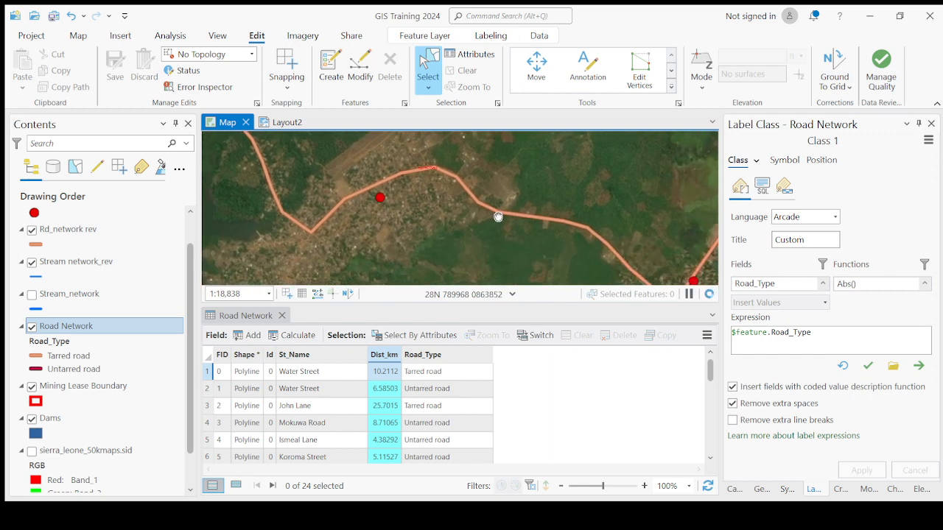
- Survey the tarred and untarred roads across the mining lease area, including the settlements and junctions west of the dams
{"action": "scroll", "coordinate": [490, 219], "scroll_direction": "down", "scroll_amount": 3}
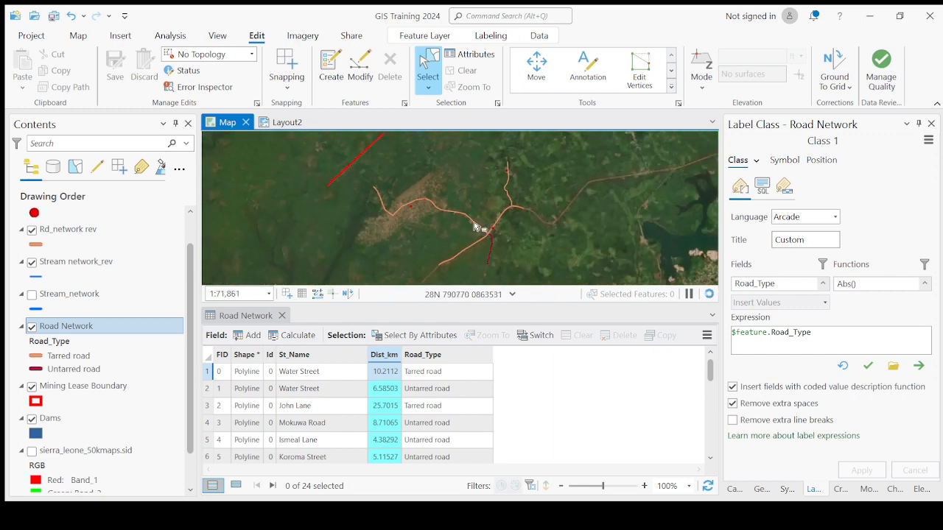
{"action": "scroll", "coordinate": [498, 264], "scroll_direction": "down", "scroll_amount": 3}
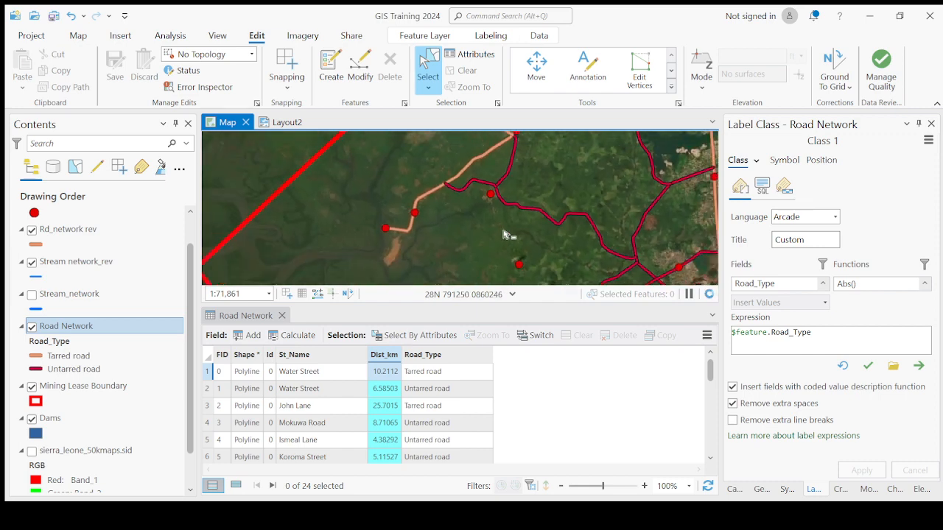
{"action": "scroll", "coordinate": [572, 243], "scroll_direction": "up", "scroll_amount": 1}
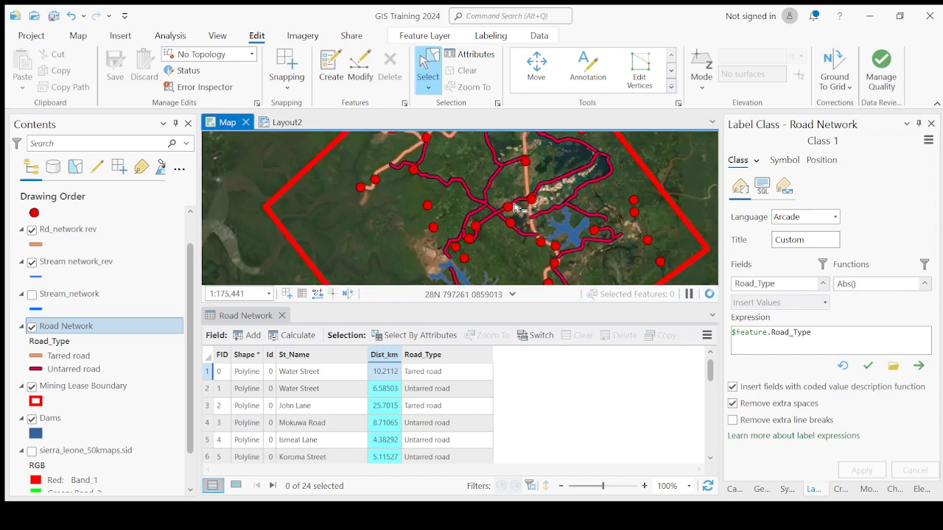
{"action": "scroll", "coordinate": [514, 208], "scroll_direction": "up", "scroll_amount": 5}
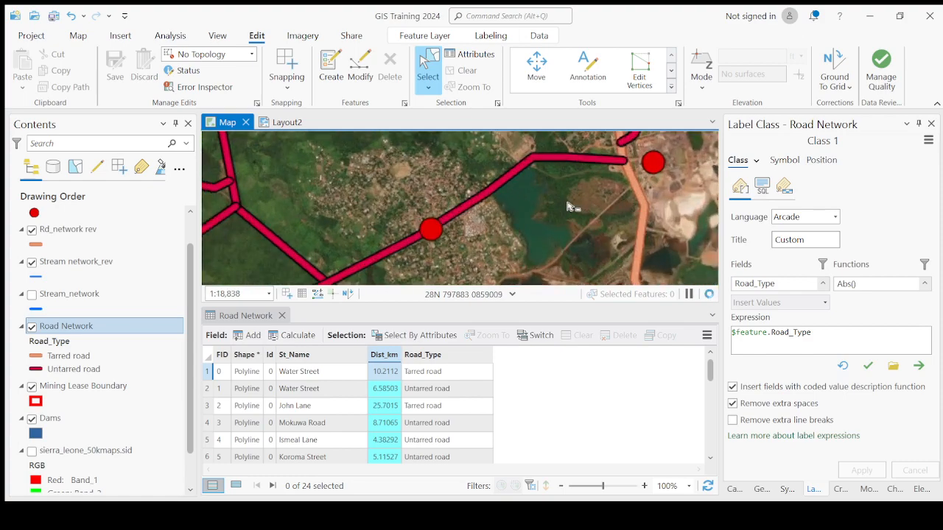
{"action": "scroll", "coordinate": [571, 206], "scroll_direction": "down", "scroll_amount": 3}
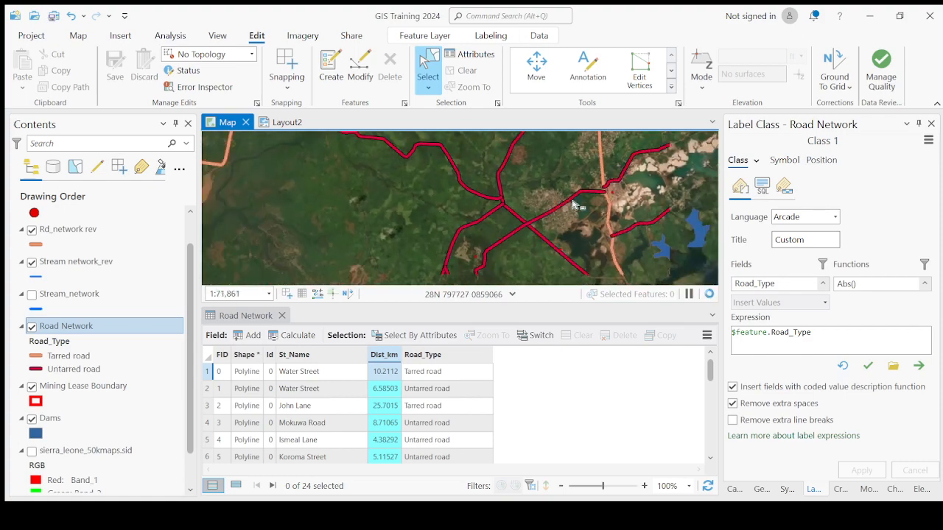
{"action": "left_click_drag", "start_coordinate": [454, 166], "coordinate": [577, 251]}
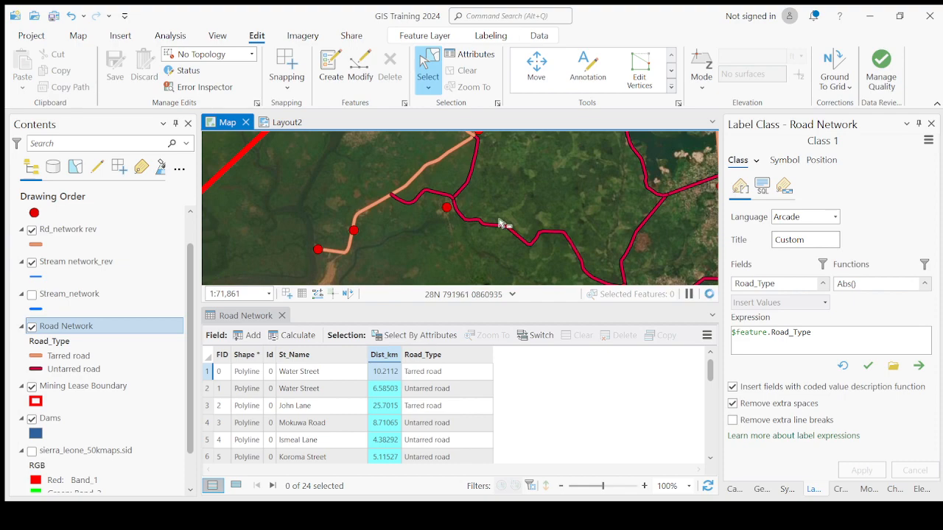
{"action": "scroll", "coordinate": [499, 223], "scroll_direction": "down", "scroll_amount": 3}
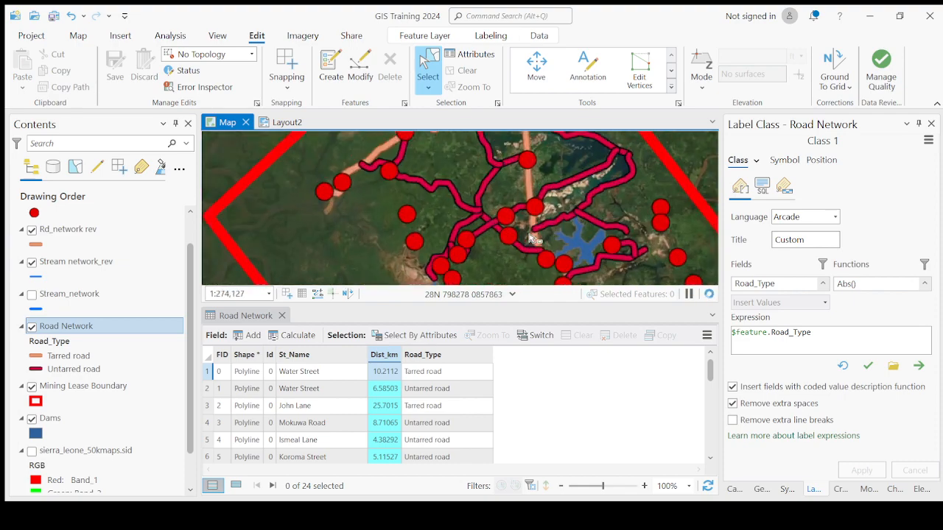
{"action": "scroll", "coordinate": [530, 237], "scroll_direction": "up", "scroll_amount": 6}
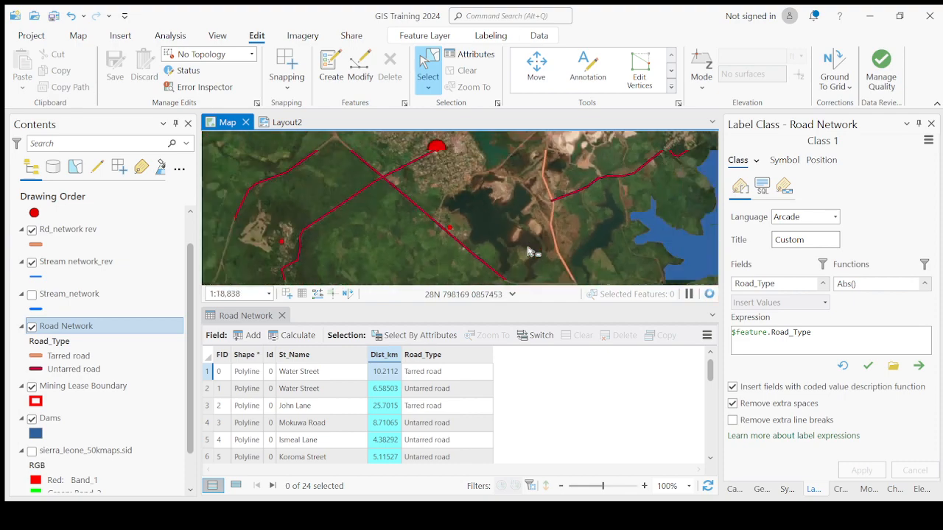
{"action": "scroll", "coordinate": [528, 252], "scroll_direction": "down", "scroll_amount": 3}
{"action": "left_click_drag", "start_coordinate": [564, 254], "coordinate": [537, 207]}
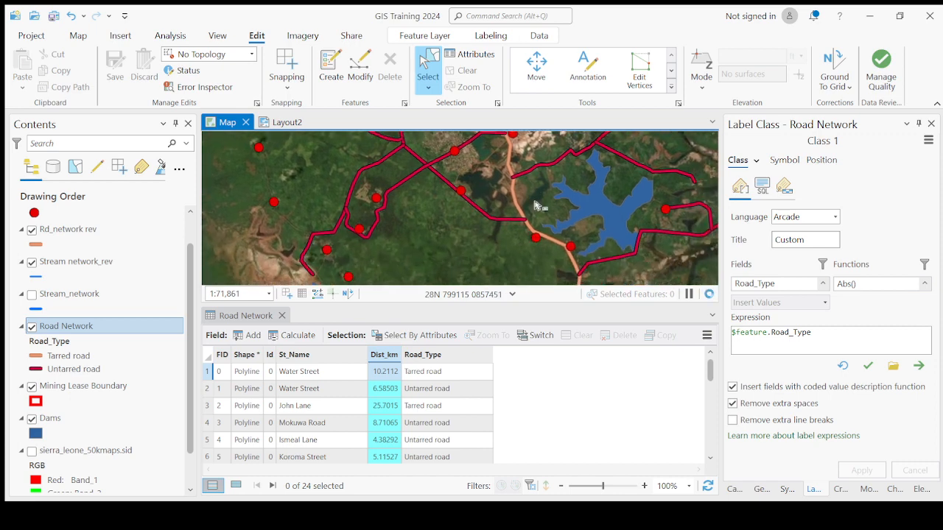
- Inspect at close range the junction of the tarred and untarred roads south of the dam against the satellite imagery
{"action": "scroll", "coordinate": [645, 235], "scroll_direction": "up", "scroll_amount": 4}
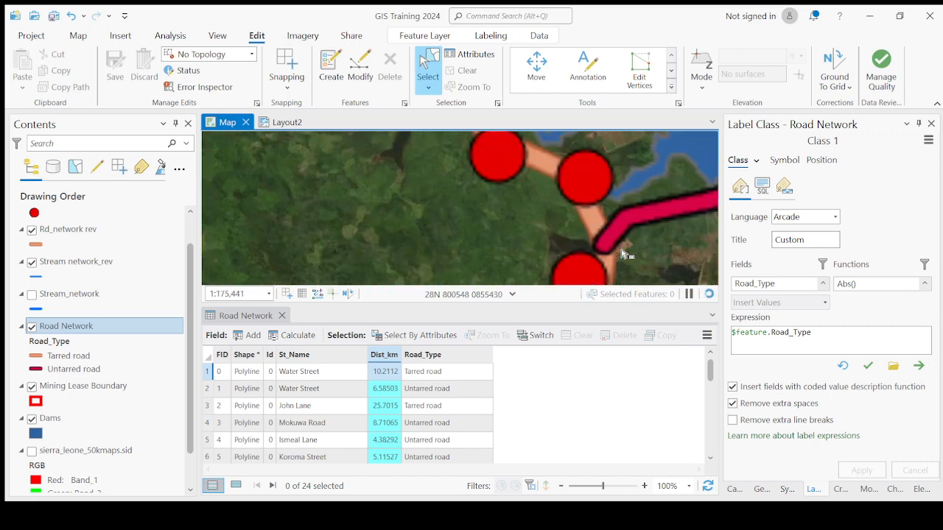
{"action": "scroll", "coordinate": [603, 250], "scroll_direction": "up", "scroll_amount": 2}
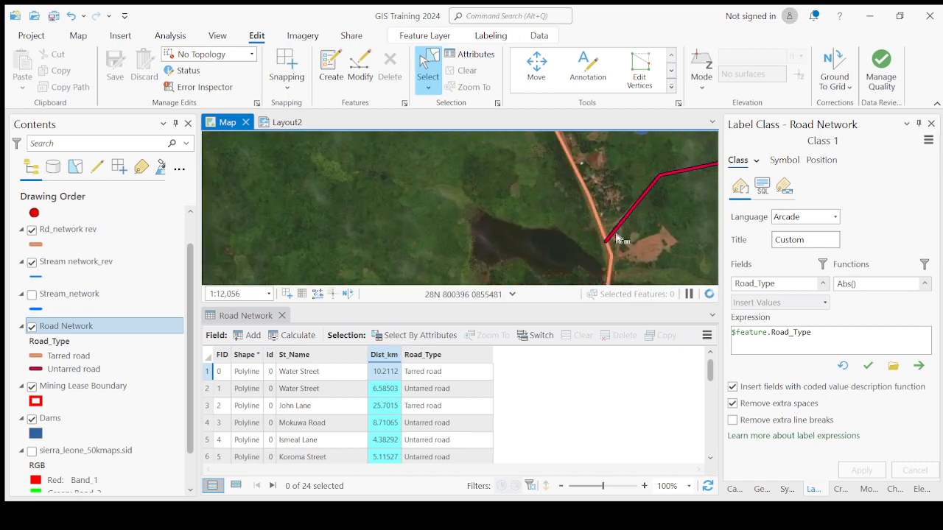
{"action": "scroll", "coordinate": [618, 236], "scroll_direction": "up", "scroll_amount": 3}
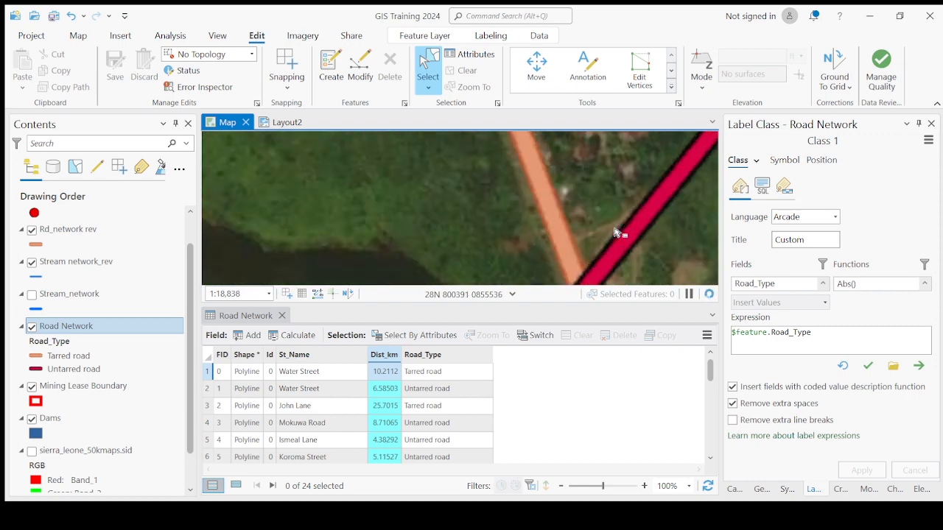
{"action": "scroll", "coordinate": [617, 232], "scroll_direction": "down", "scroll_amount": 2}
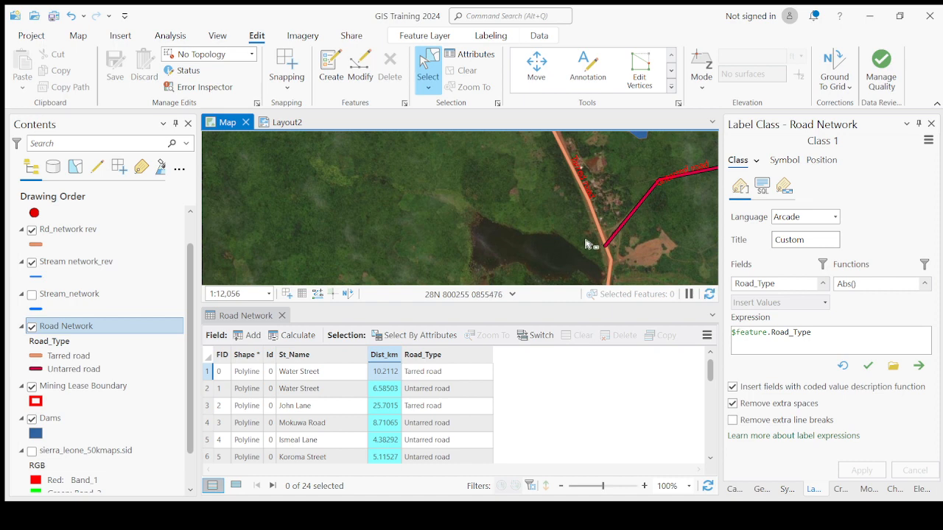
{"action": "scroll", "coordinate": [577, 251], "scroll_direction": "up", "scroll_amount": 1}
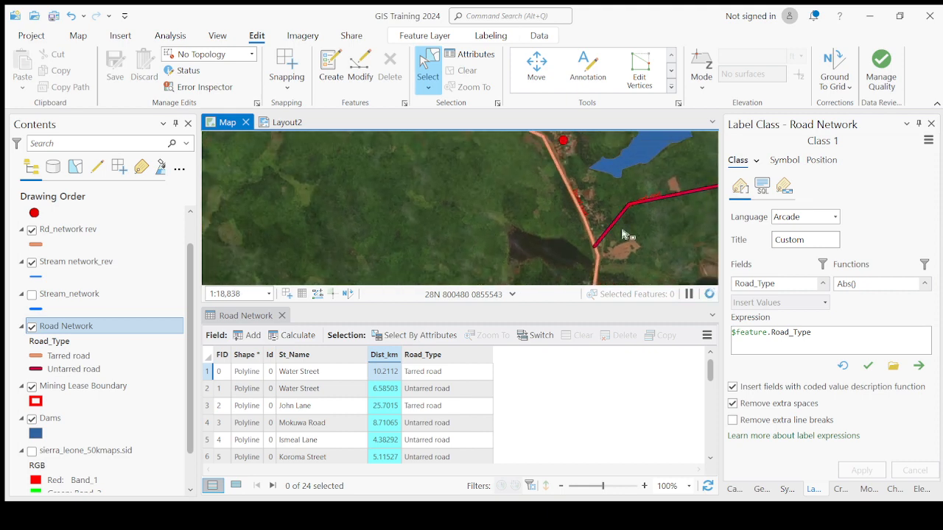
{"action": "scroll", "coordinate": [623, 234], "scroll_direction": "up", "scroll_amount": 1}
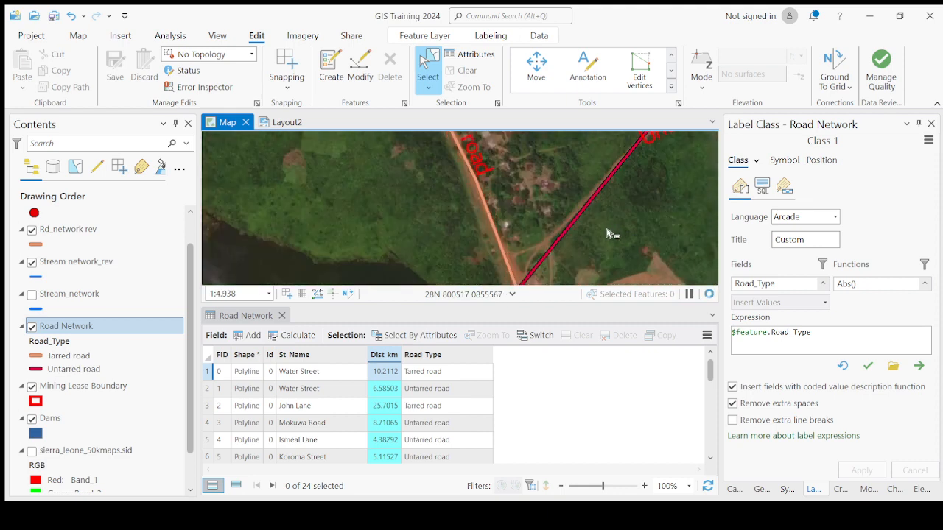
- Survey the road network from the junction south of the dam out to the full mining lease boundary
{"action": "scroll", "coordinate": [609, 234], "scroll_direction": "down", "scroll_amount": 1}
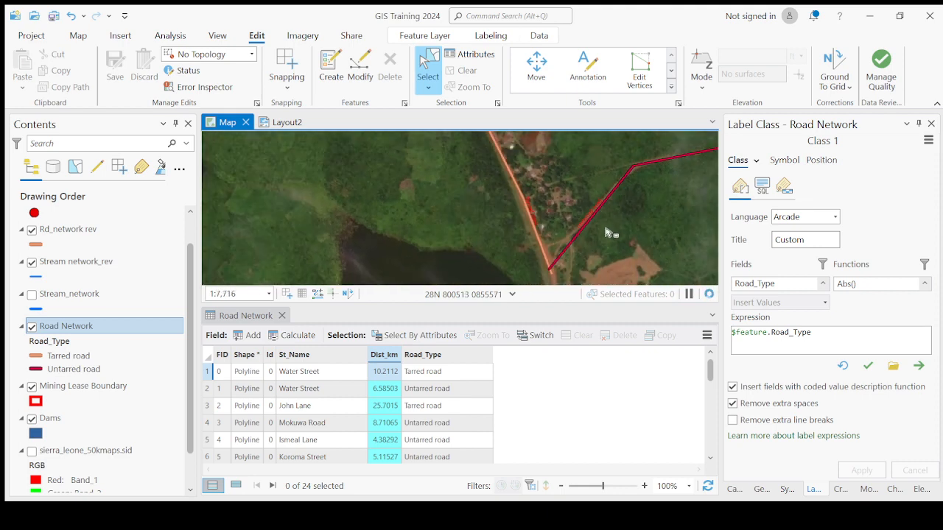
{"action": "scroll", "coordinate": [571, 243], "scroll_direction": "down", "scroll_amount": 2}
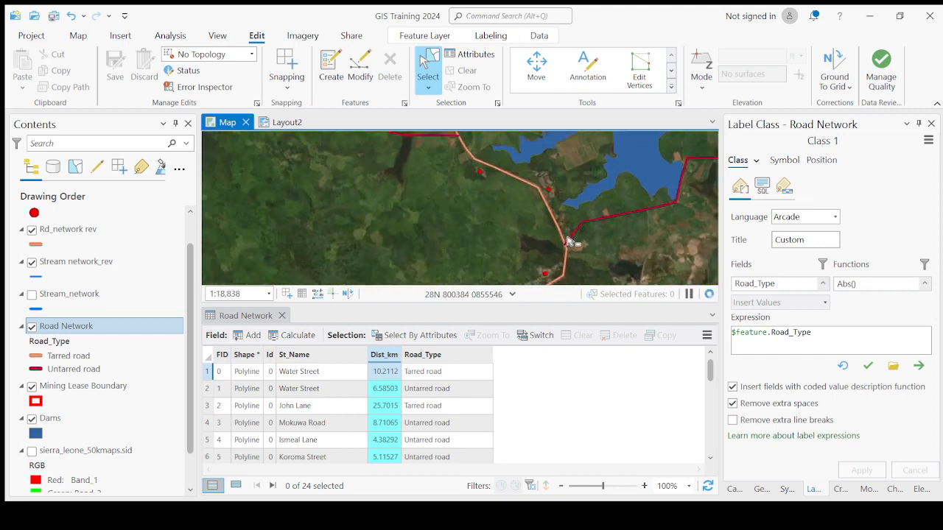
{"action": "scroll", "coordinate": [568, 242], "scroll_direction": "down", "scroll_amount": 4}
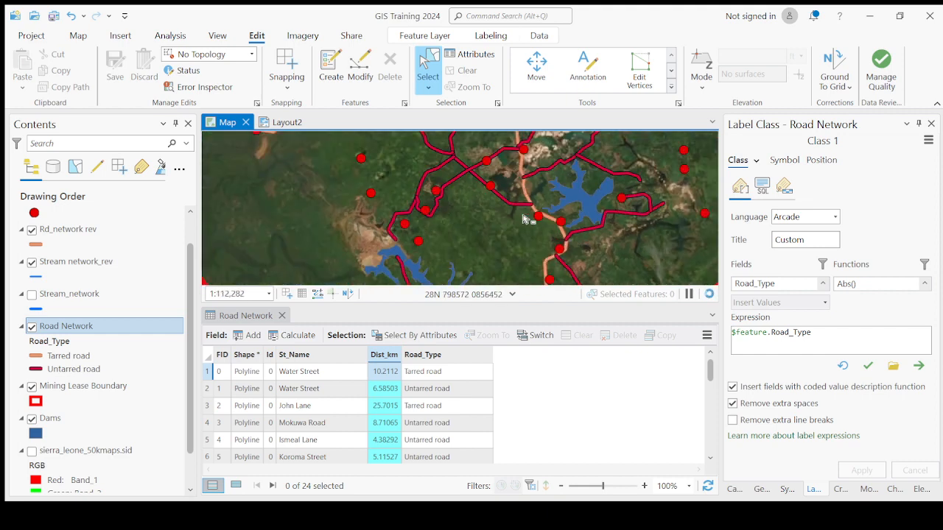
{"action": "scroll", "coordinate": [518, 195], "scroll_direction": "up", "scroll_amount": 2}
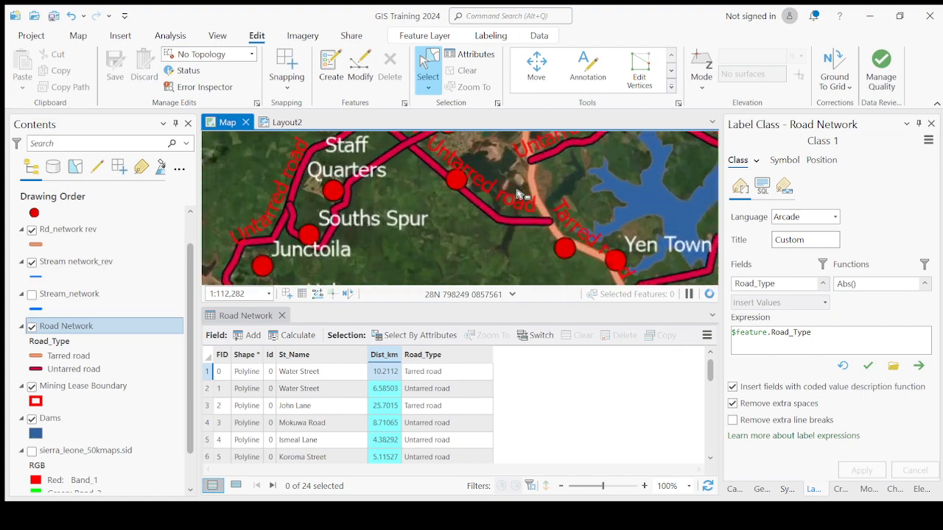
{"action": "scroll", "coordinate": [519, 197], "scroll_direction": "down", "scroll_amount": 2}
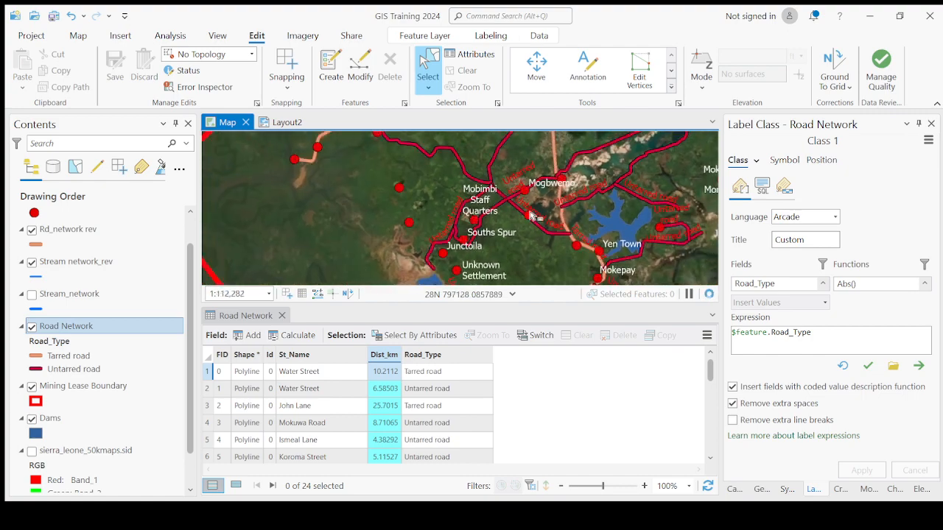
{"action": "scroll", "coordinate": [531, 213], "scroll_direction": "down", "scroll_amount": 2}
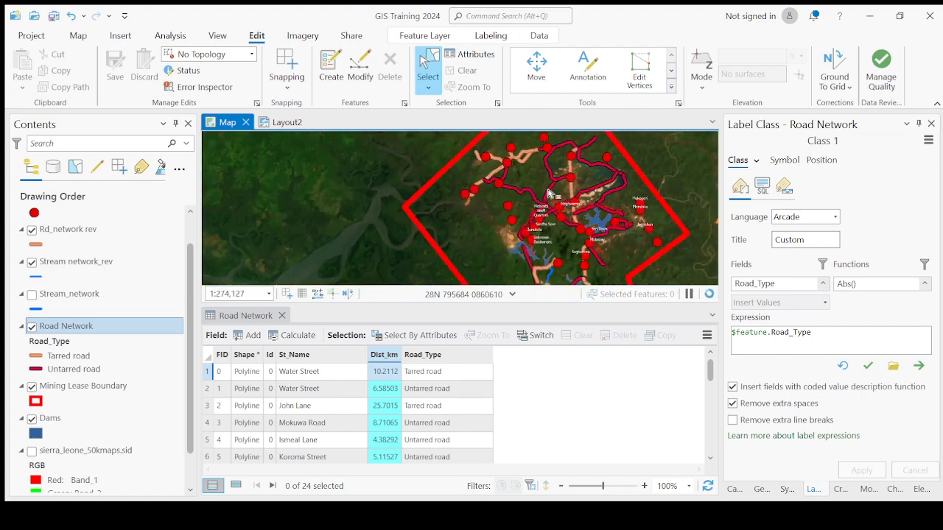
{"action": "left_click_drag", "start_coordinate": [547, 195], "coordinate": [553, 234]}
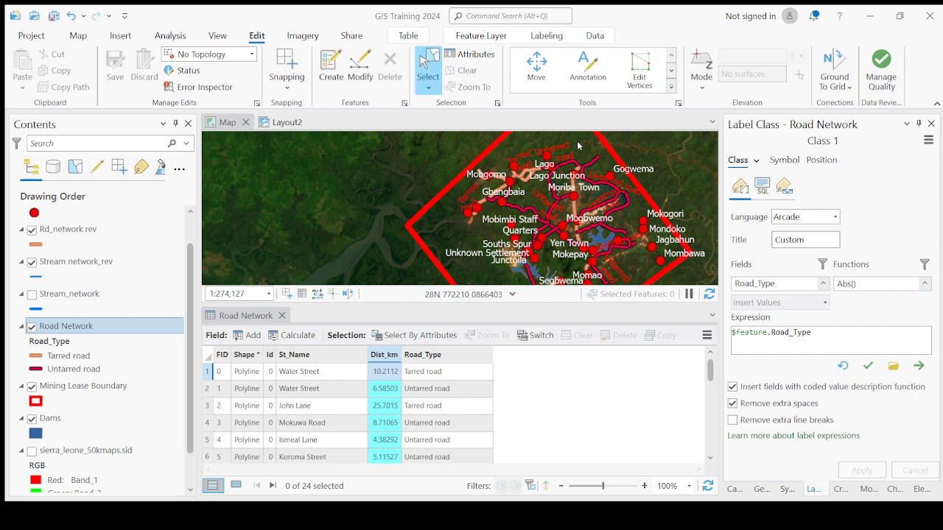
- Review the Dist_km road lengths through the records of the Road Network attribute table
{"action": "left_click", "coordinate": [408, 186]}
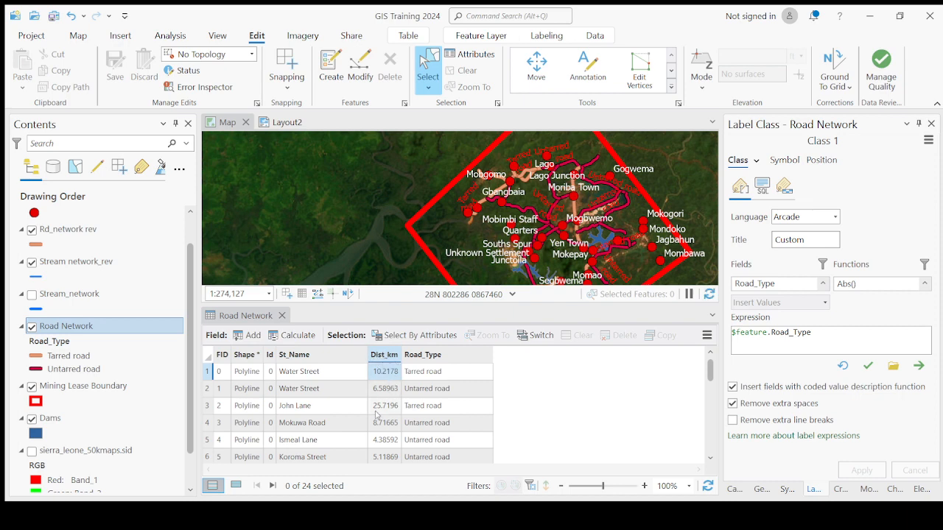
{"action": "scroll", "coordinate": [375, 414], "scroll_direction": "down", "scroll_amount": 5}
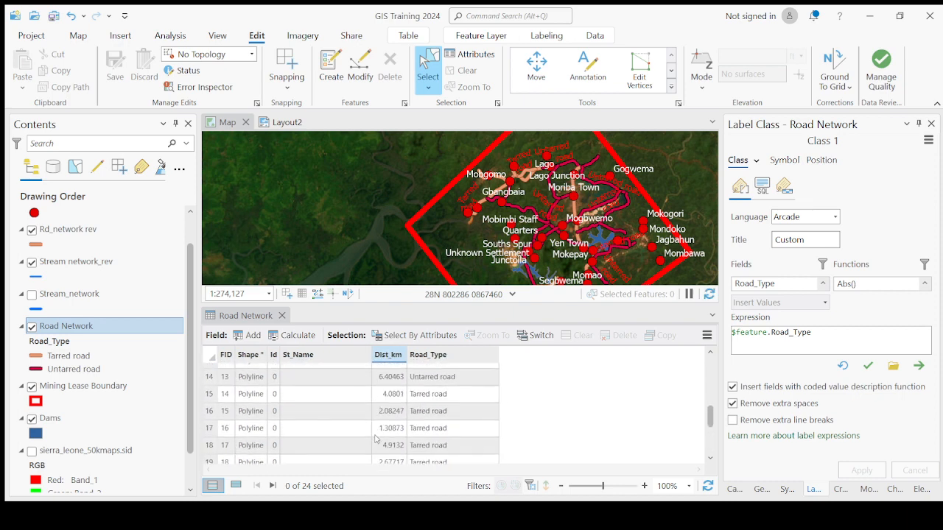
{"action": "scroll", "coordinate": [376, 439], "scroll_direction": "up", "scroll_amount": 5}
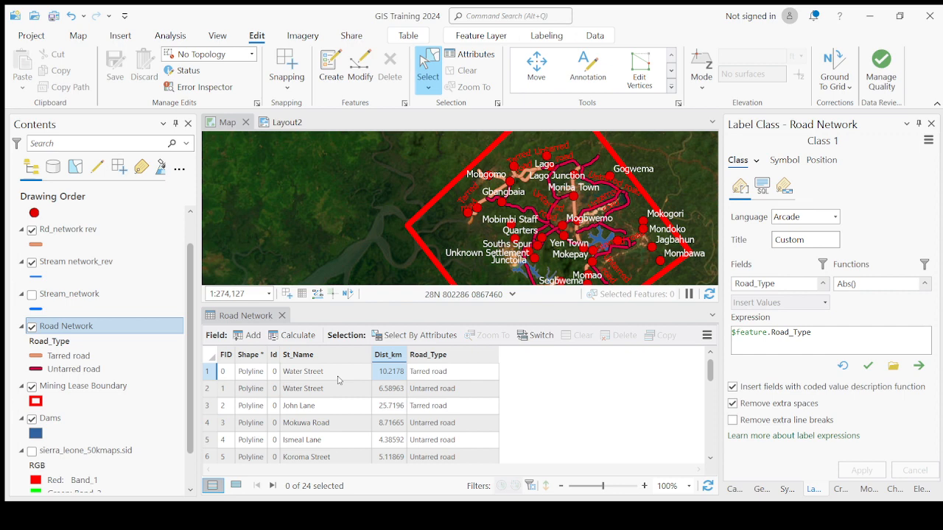
- Locate the two Water Street records on the map, zooming to each road and examining the untarred one past Lago Junction
{"action": "double_click", "coordinate": [208, 374]}
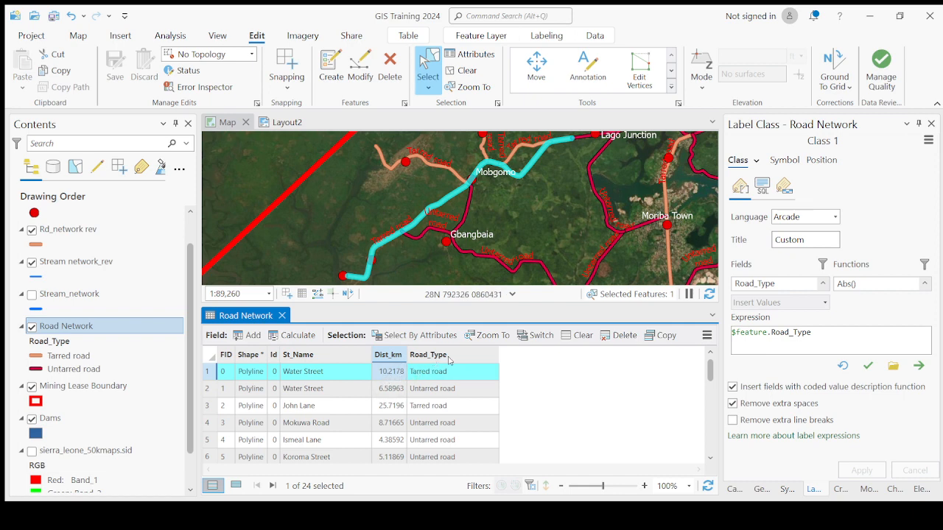
{"action": "double_click", "coordinate": [207, 390]}
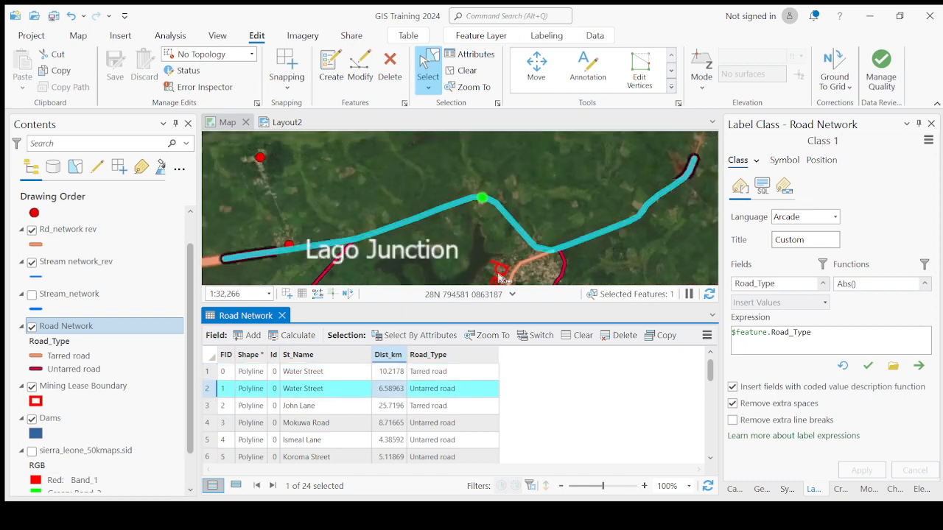
{"action": "scroll", "coordinate": [565, 223], "scroll_direction": "down", "scroll_amount": 2}
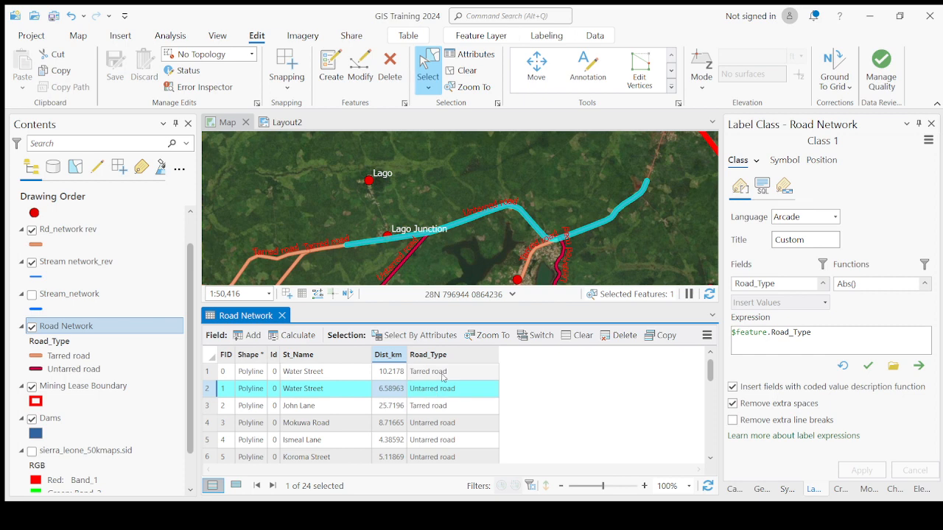
{"action": "scroll", "coordinate": [513, 249], "scroll_direction": "down", "scroll_amount": 2}
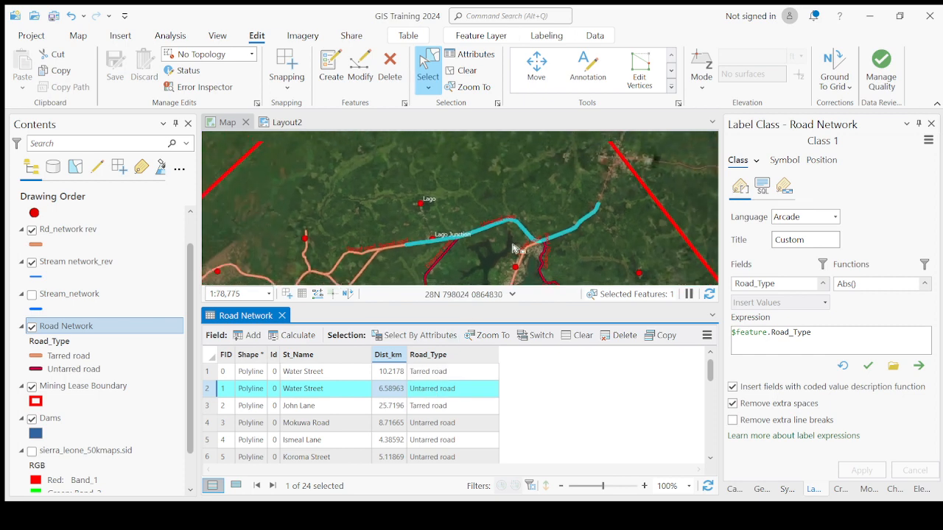
{"action": "scroll", "coordinate": [513, 243], "scroll_direction": "up", "scroll_amount": 2}
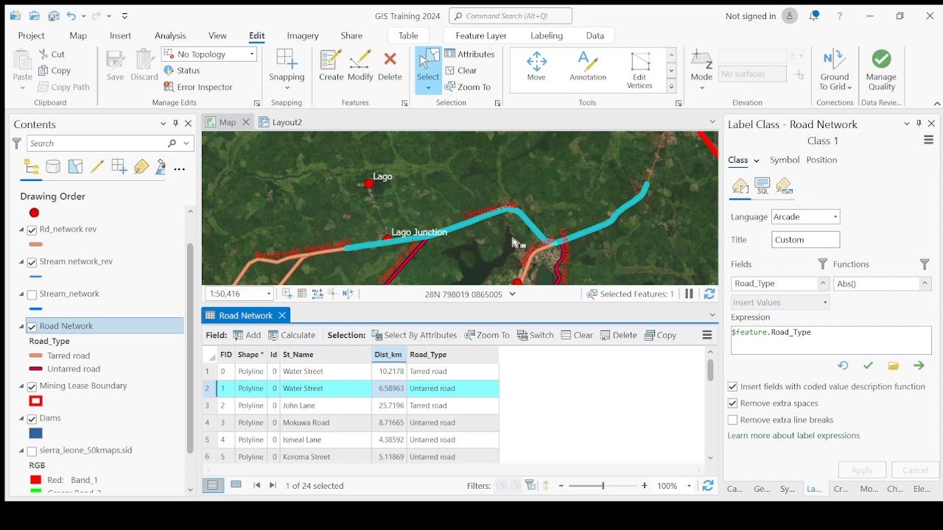
{"action": "scroll", "coordinate": [513, 243], "scroll_direction": "down", "scroll_amount": 2}
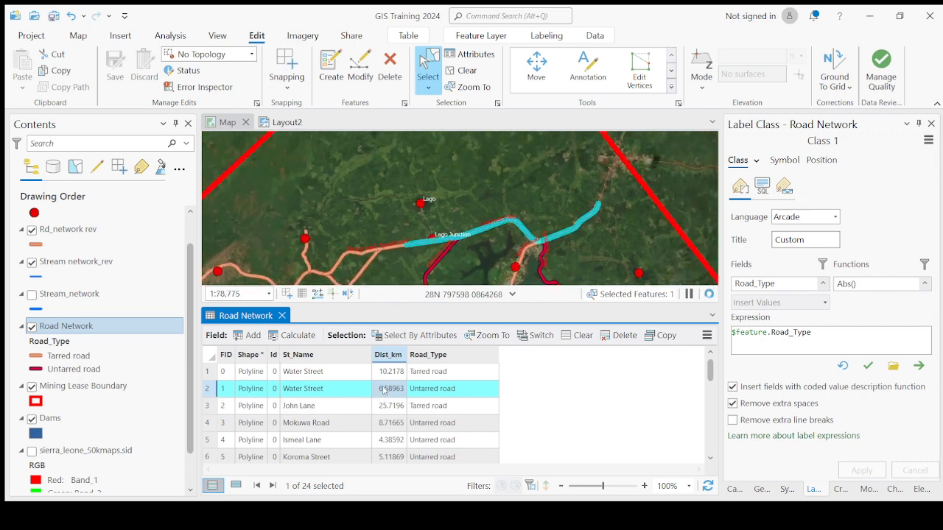
- Check the Dist_km and Road_Type values down to the last Road Network record and return to the first rows
{"action": "scroll", "coordinate": [394, 421], "scroll_direction": "down", "scroll_amount": 2}
{"action": "scroll", "coordinate": [394, 422], "scroll_direction": "down", "scroll_amount": 5}
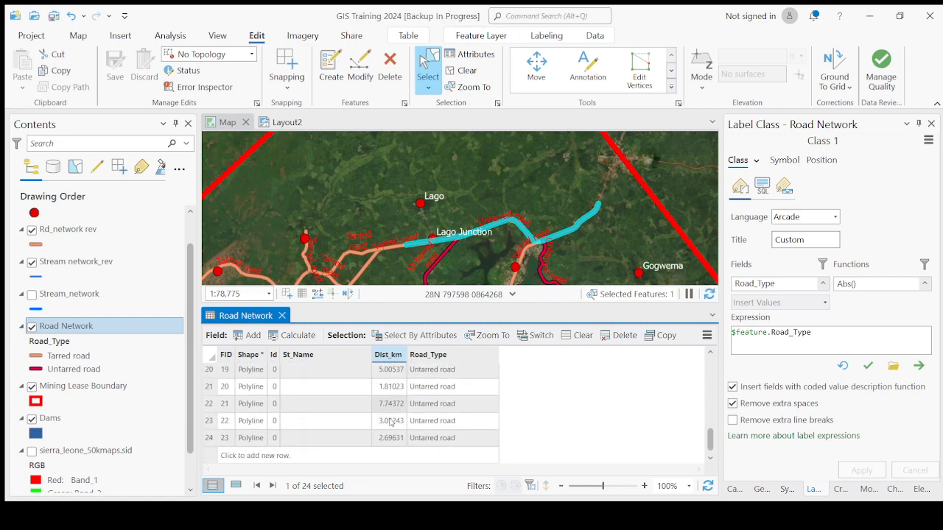
{"action": "scroll", "coordinate": [392, 442], "scroll_direction": "up", "scroll_amount": 7}
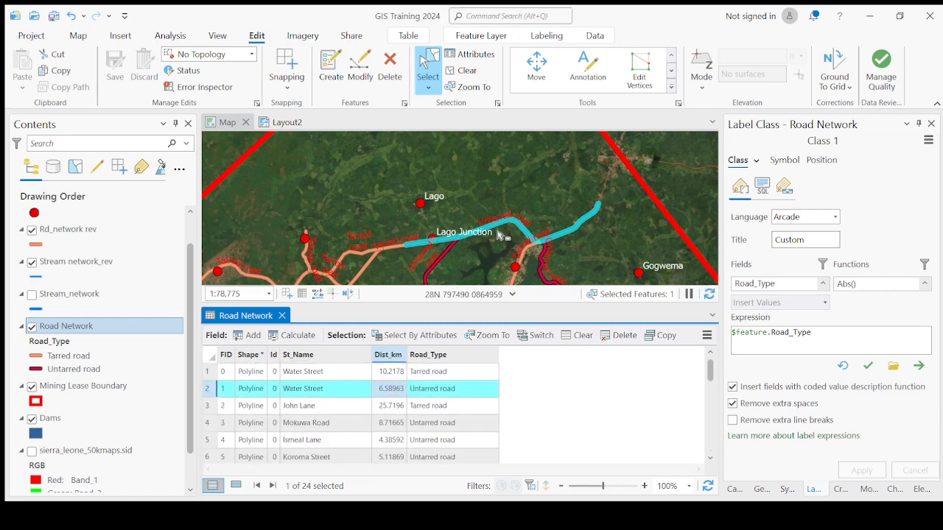
- Inspect the roads meeting around Lago Junction and clear the road selection
{"action": "left_click_drag", "start_coordinate": [439, 237], "coordinate": [432, 207]}
{"action": "scroll", "coordinate": [432, 211], "scroll_direction": "up", "scroll_amount": 3}
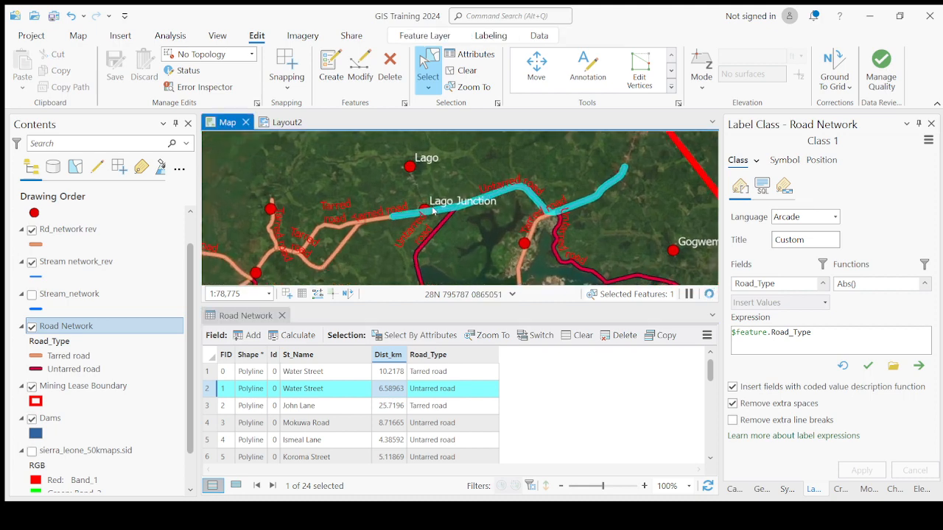
{"action": "scroll", "coordinate": [432, 211], "scroll_direction": "down", "scroll_amount": 2}
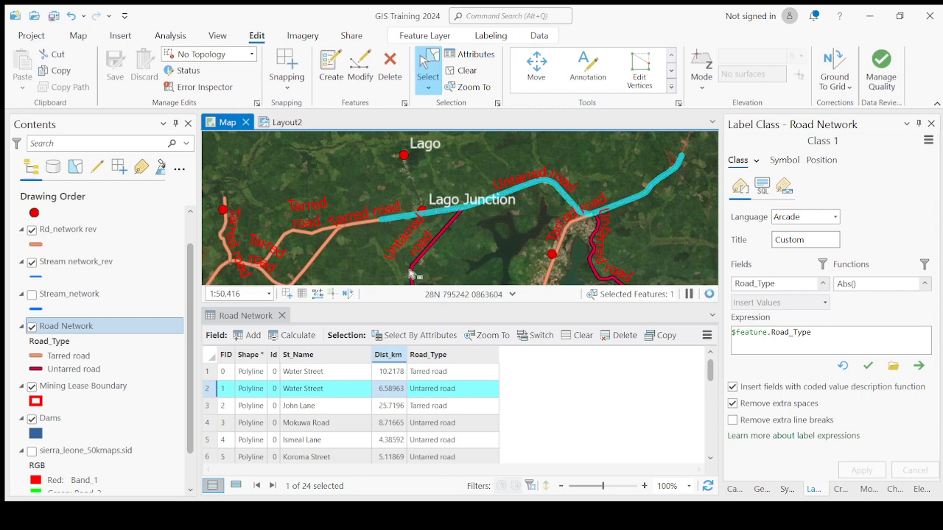
{"action": "left_click", "coordinate": [212, 360]}
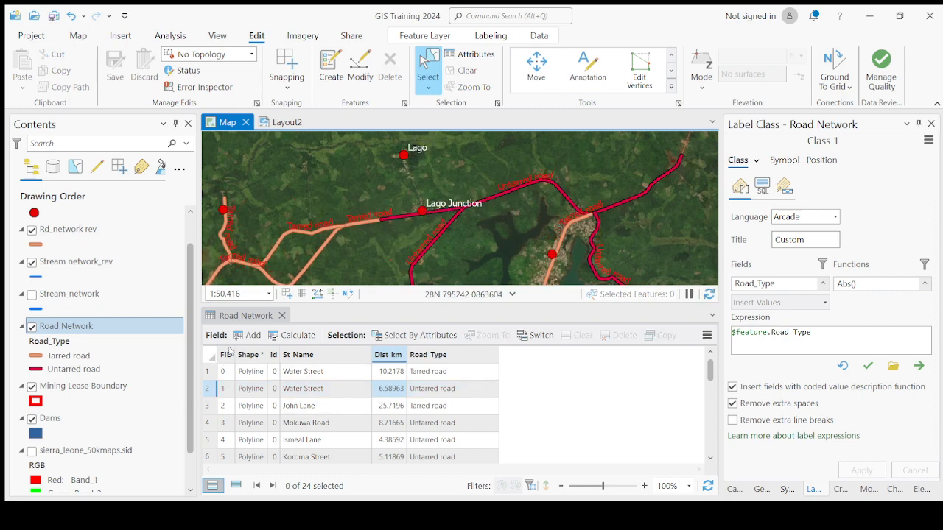
{"action": "left_click", "coordinate": [587, 430]}
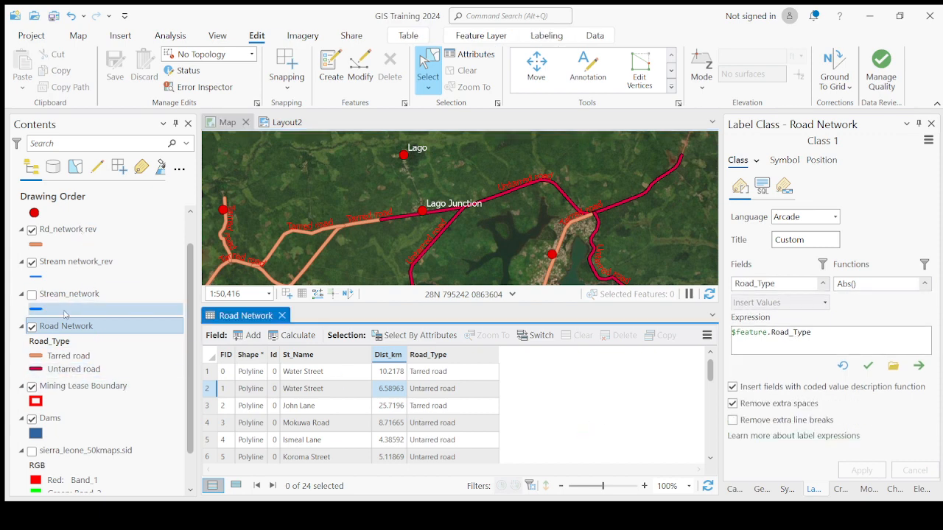
- Open the Settlements attribute table, highlight its XCoor field, and close the table
{"action": "scroll", "coordinate": [95, 236], "scroll_direction": "up", "scroll_amount": 2}
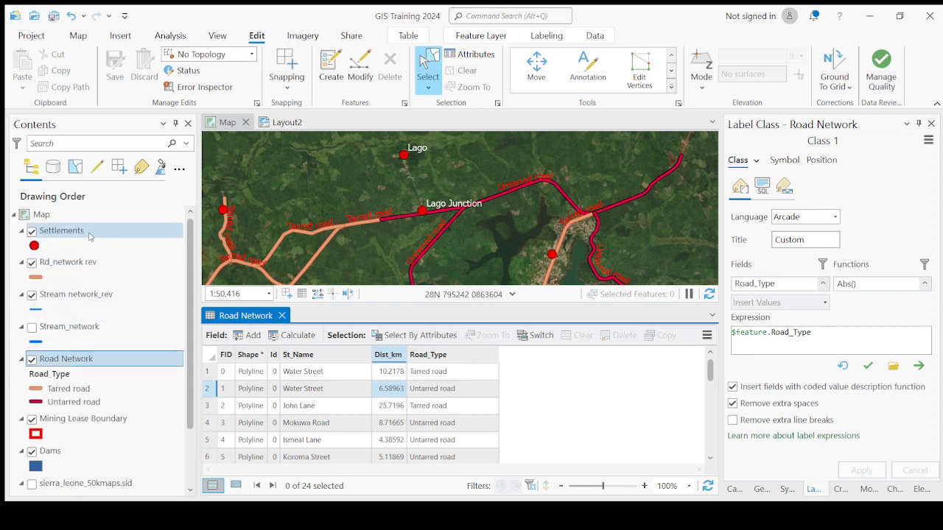
{"action": "left_click", "coordinate": [92, 234]}
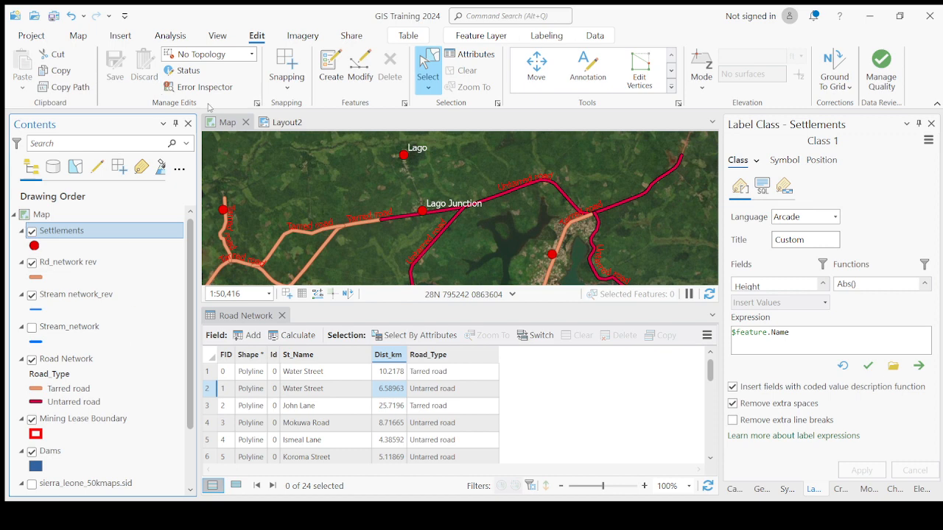
{"action": "key", "text": "ctrl+t"}
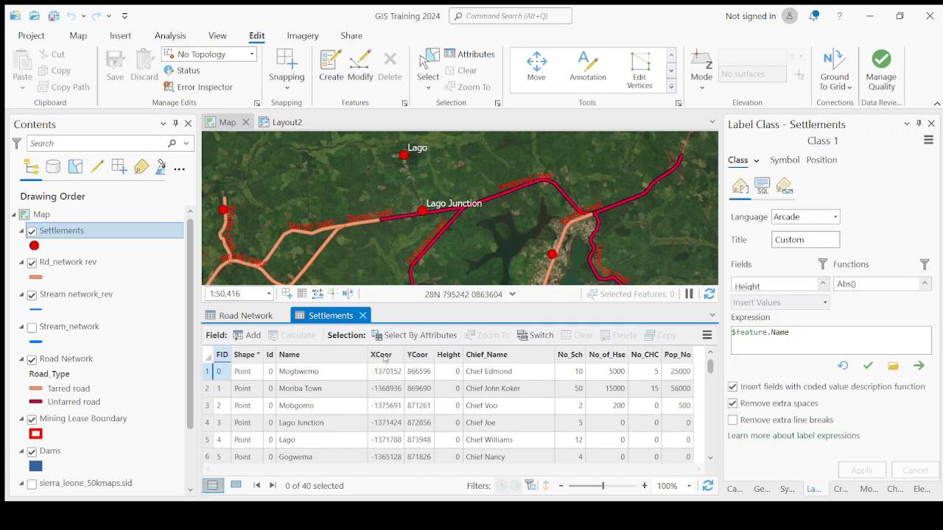
{"action": "left_click", "coordinate": [391, 358]}
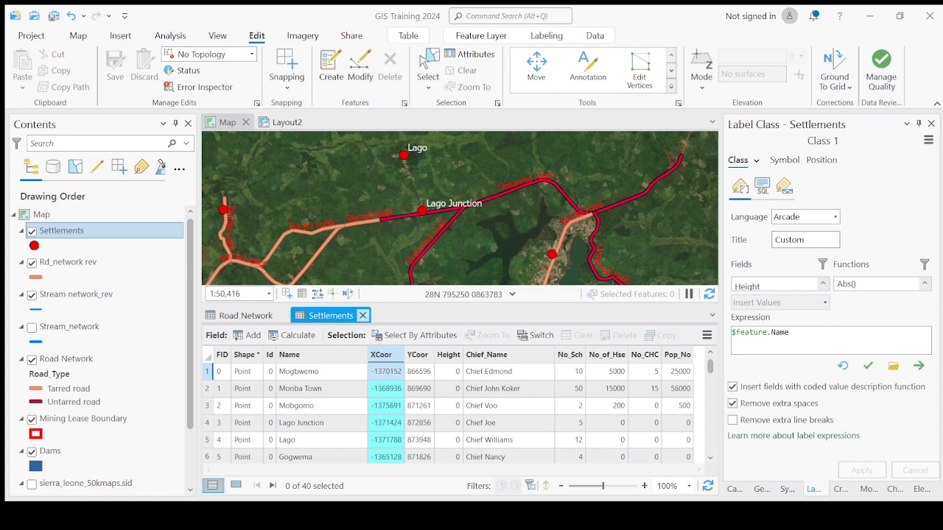
{"action": "left_click", "coordinate": [362, 316]}
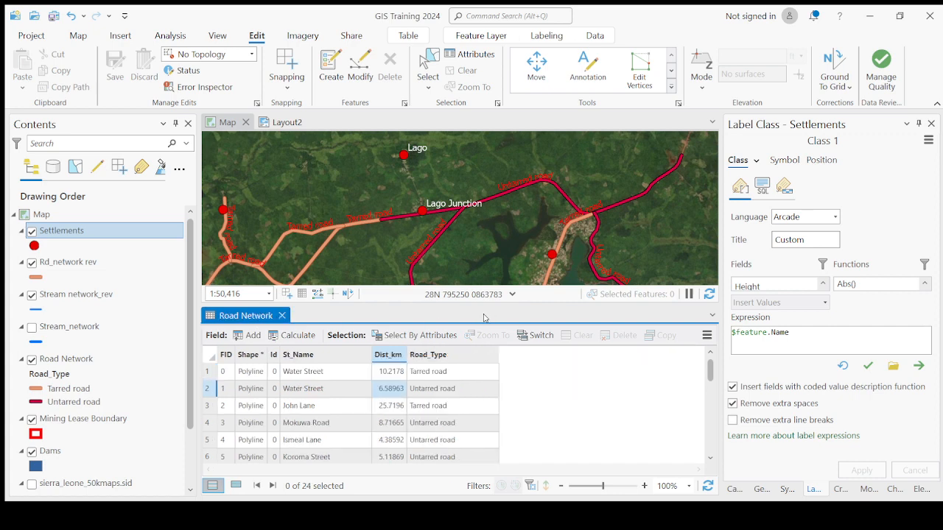